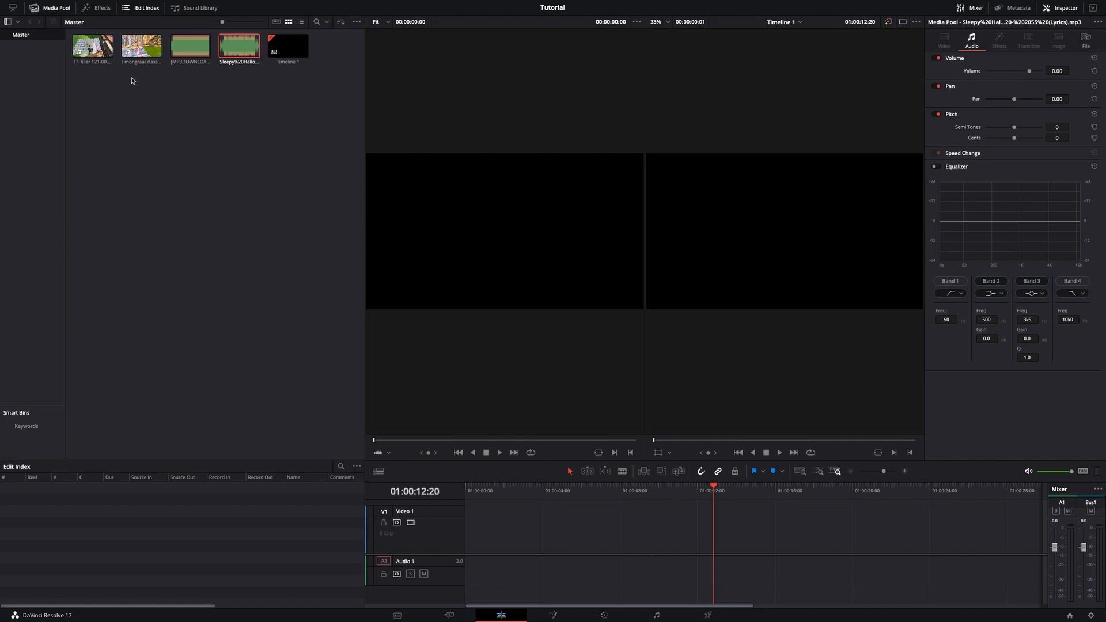
- Place the "! 1 filler 121" gameplay clip at the timeline start and the Sleepy Hallow song on a new audio track beneath it
left_click(92, 46)
left_click_drag(92, 46, 461, 562)
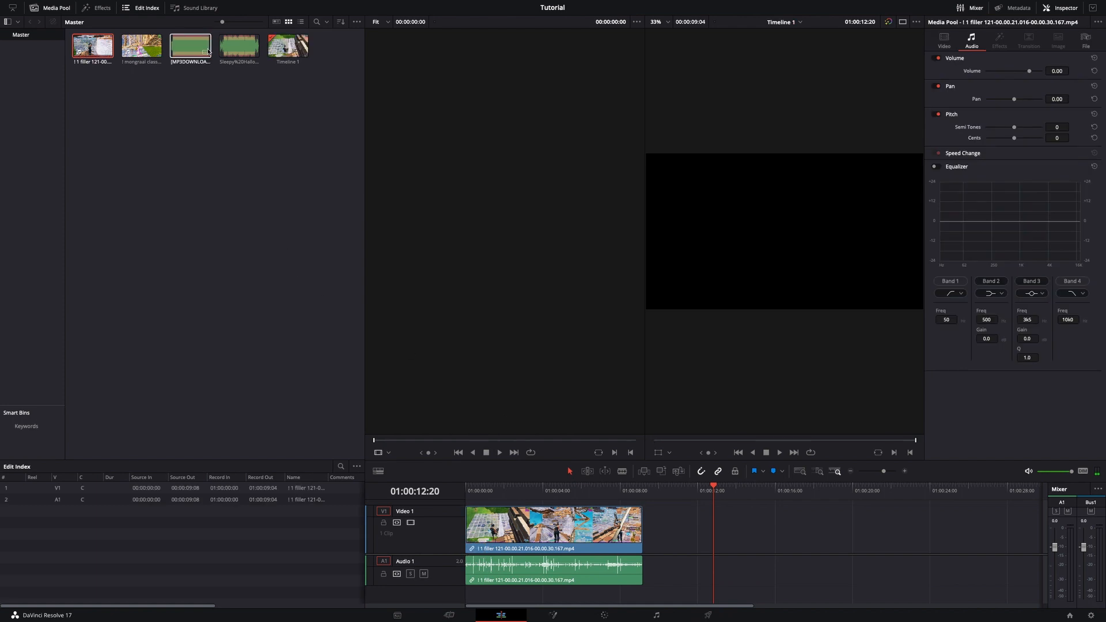
left_click_drag(239, 47, 466, 600)
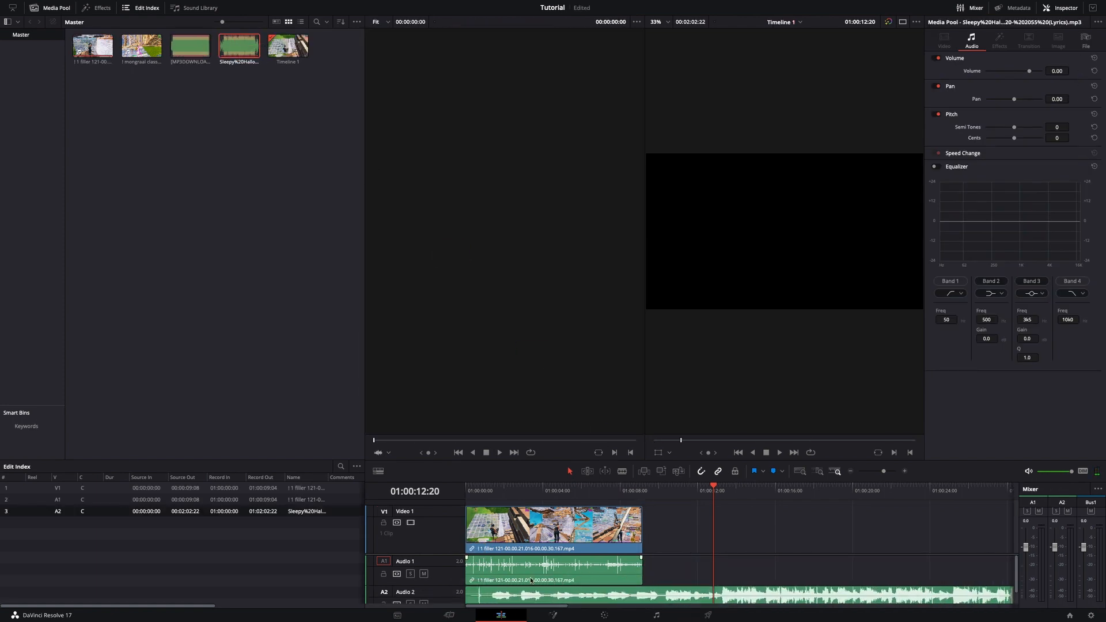
- Play back the music to find the beat drop and add a marker on the song clip at 01:00:13:08
scroll(587, 575, "down", 1)
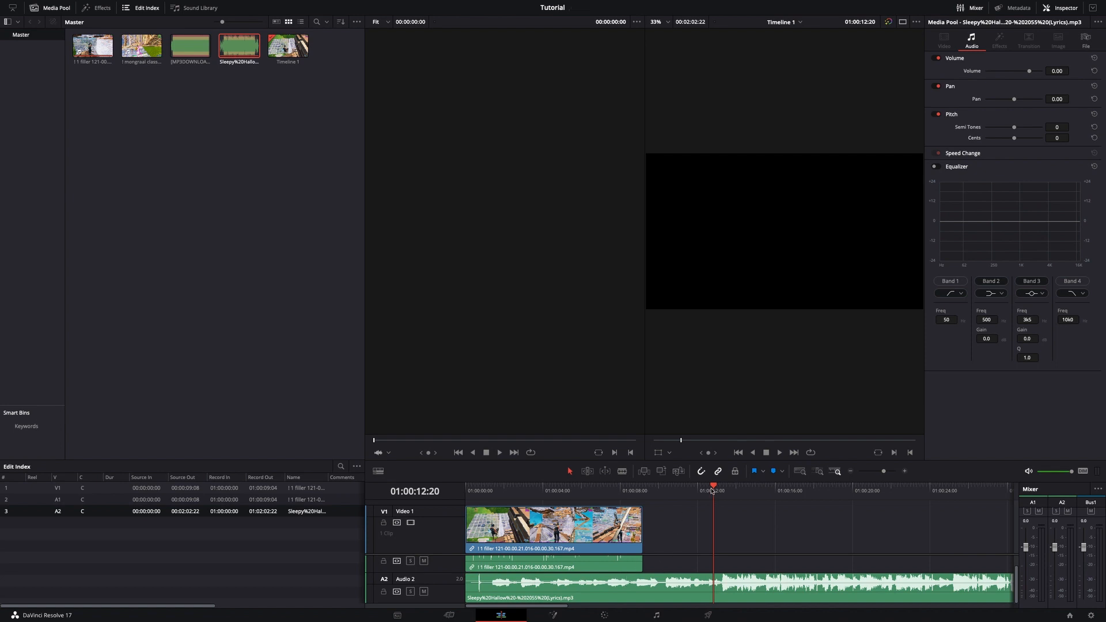
scroll(712, 491, "right", 1)
left_click_drag(710, 491, 627, 513)
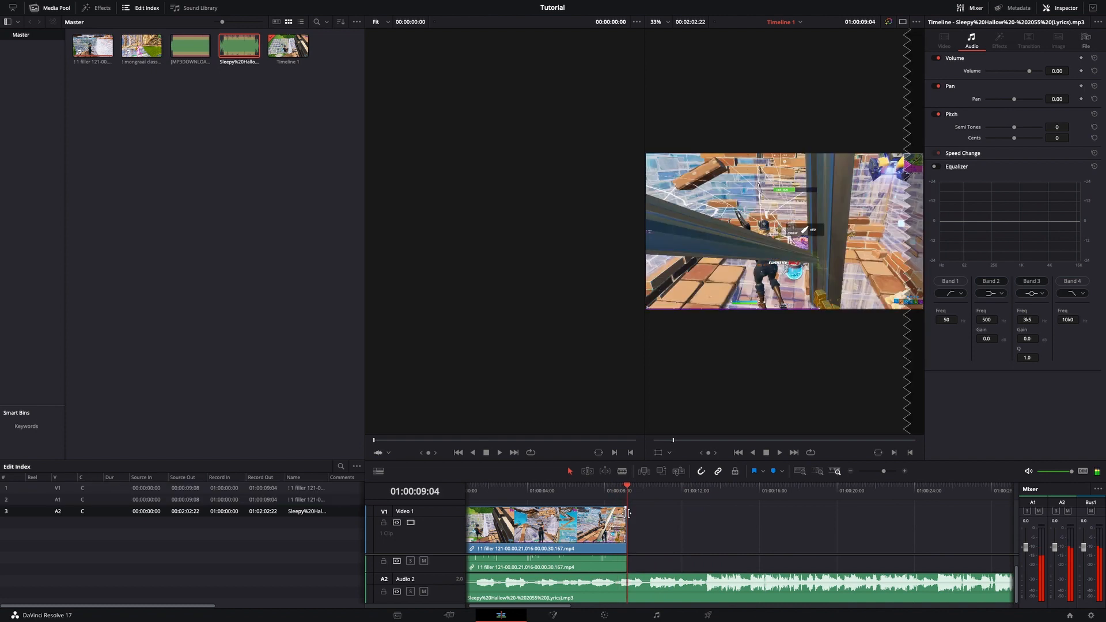
left_click(781, 453)
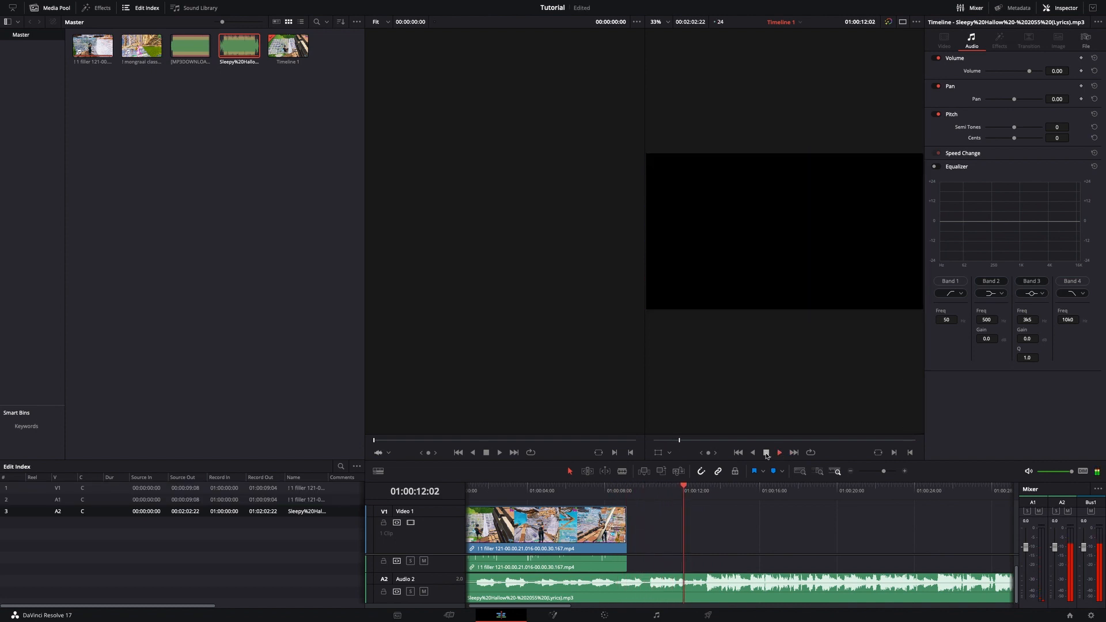
left_click(766, 453)
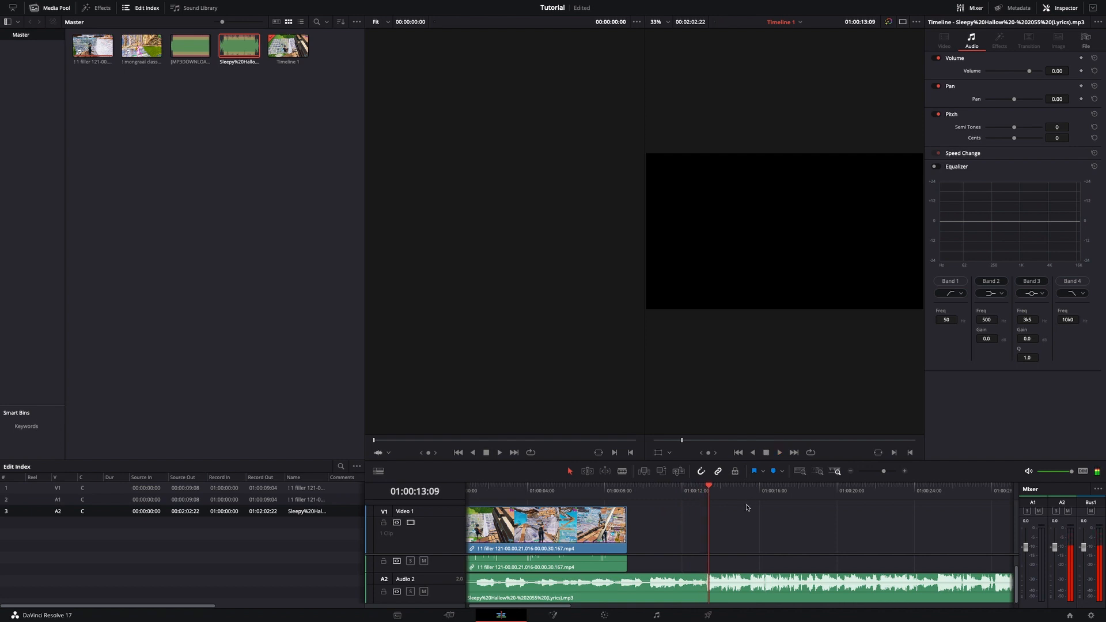
key("Left")
left_click(712, 595)
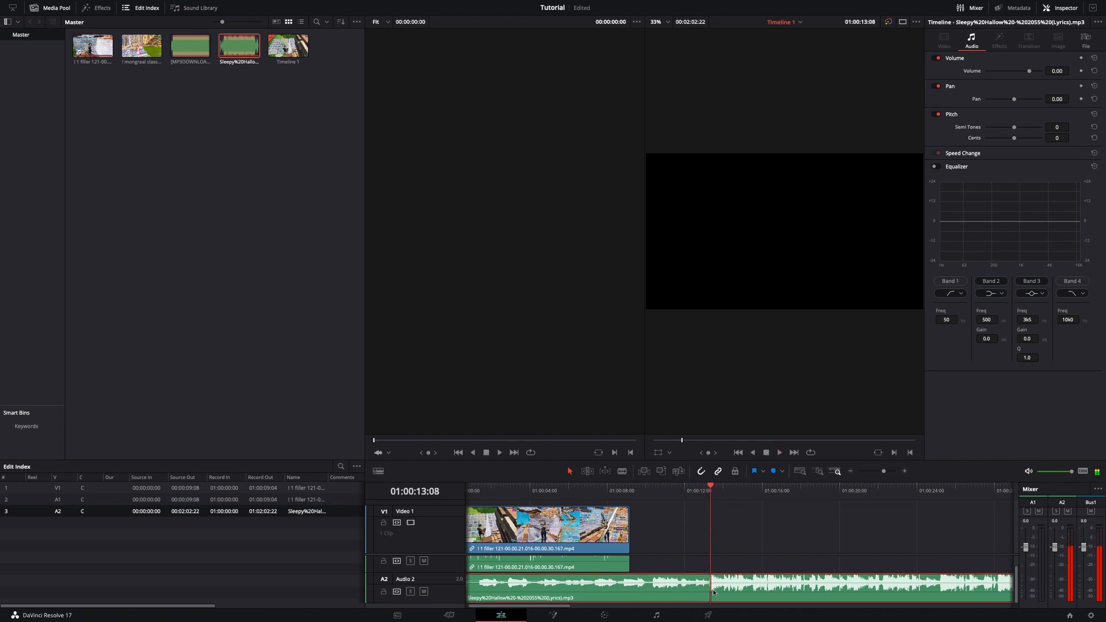
key("m")
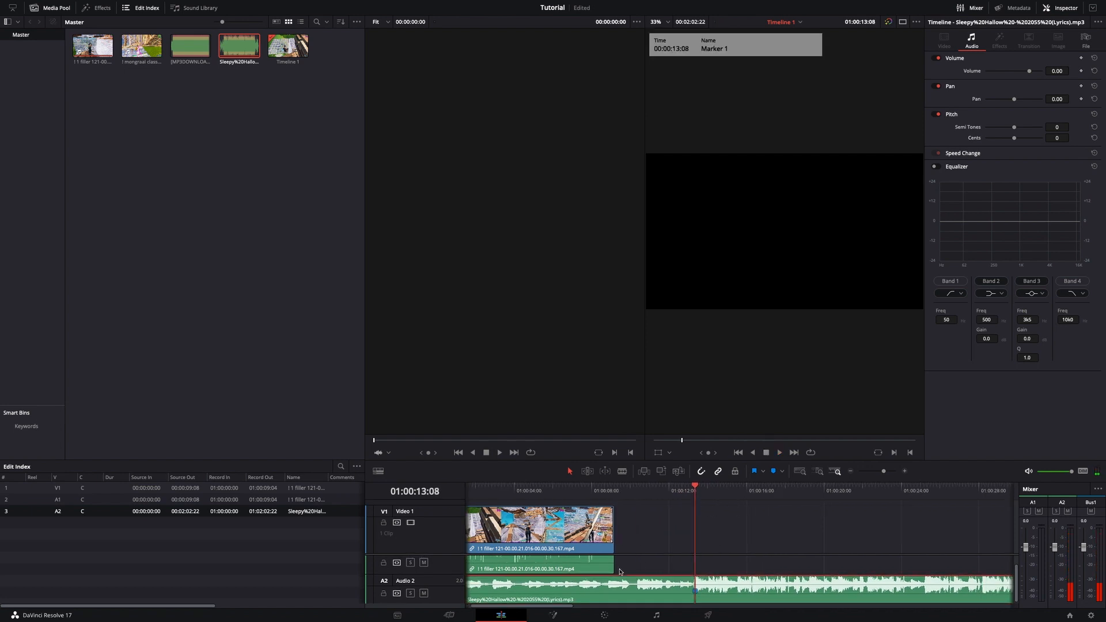
- Unlink the gameplay clip's video and audio, and delete its audio part
right_click(580, 548)
left_click(594, 537)
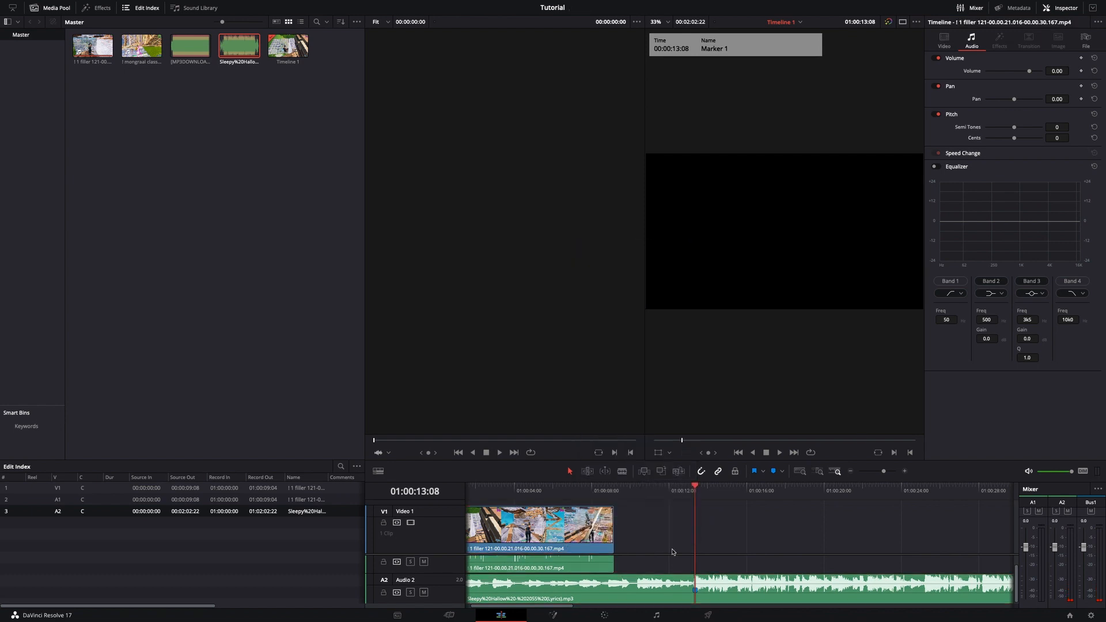
left_click(600, 566)
key("Delete")
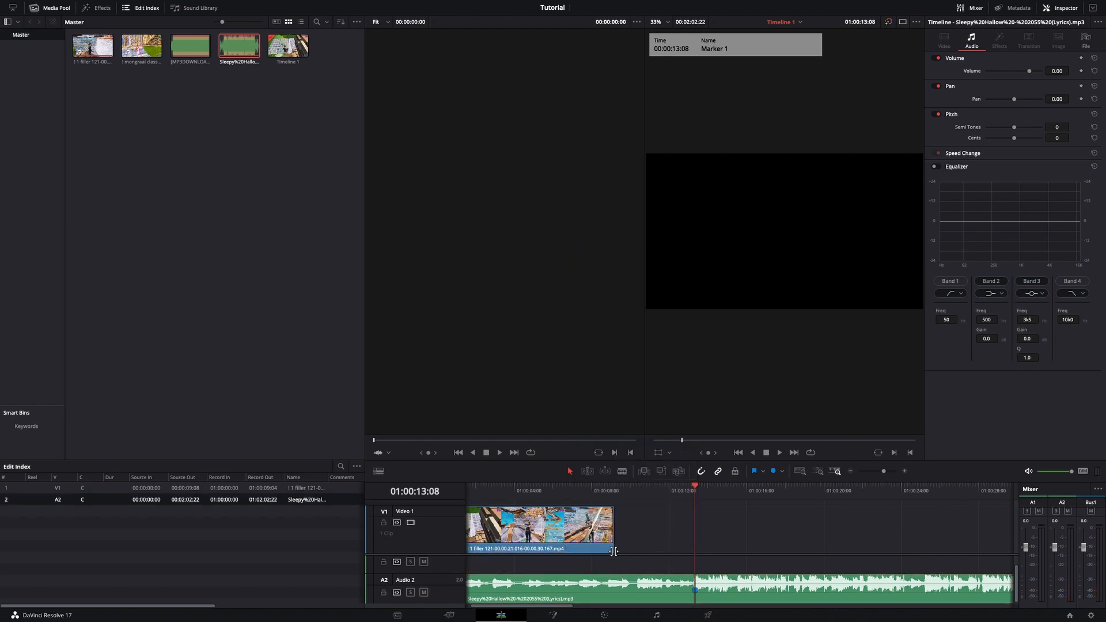
- Add a marker on the video clip at 01:00:07:09, where the shot hits the opponent
mouse_move(697, 487)
left_mouse_down()
mouse_move(567, 524)
mouse_move(579, 515)
left_mouse_up()
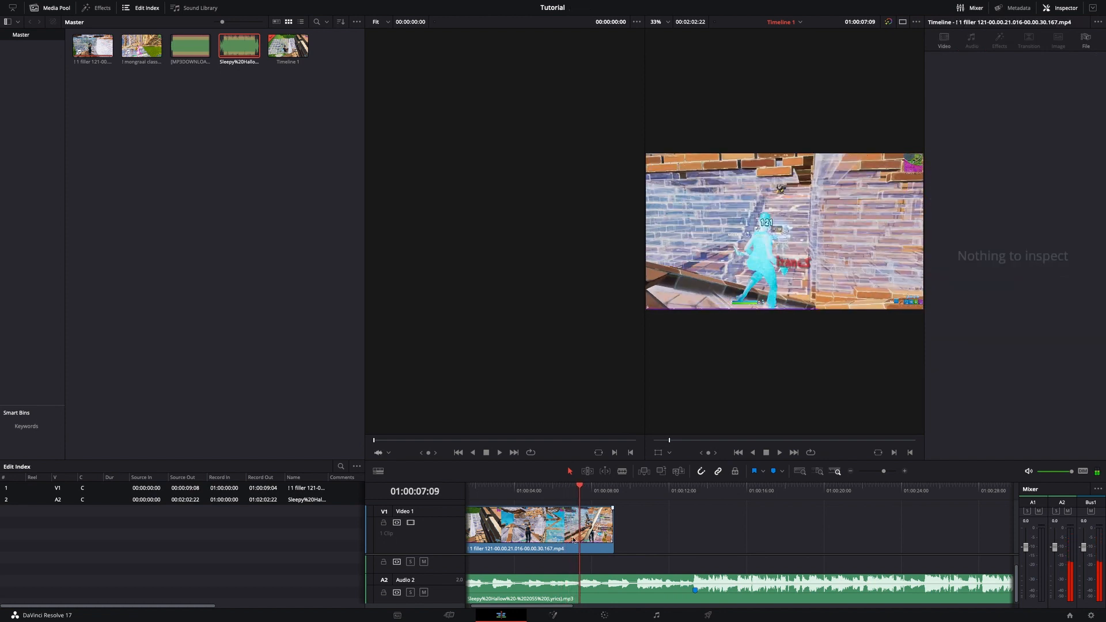
left_click(594, 540)
key("m")
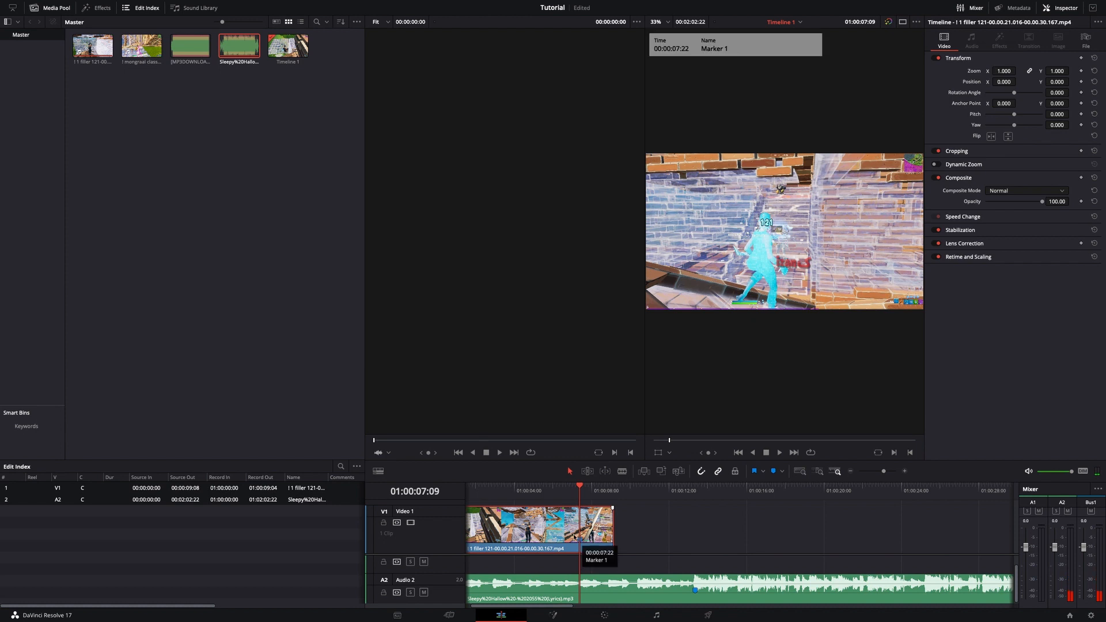
- Show the retime controls on the video clip and add a speed point at the marker, 01:00:07:09
left_click_drag(885, 472, 883, 475)
right_click(667, 527)
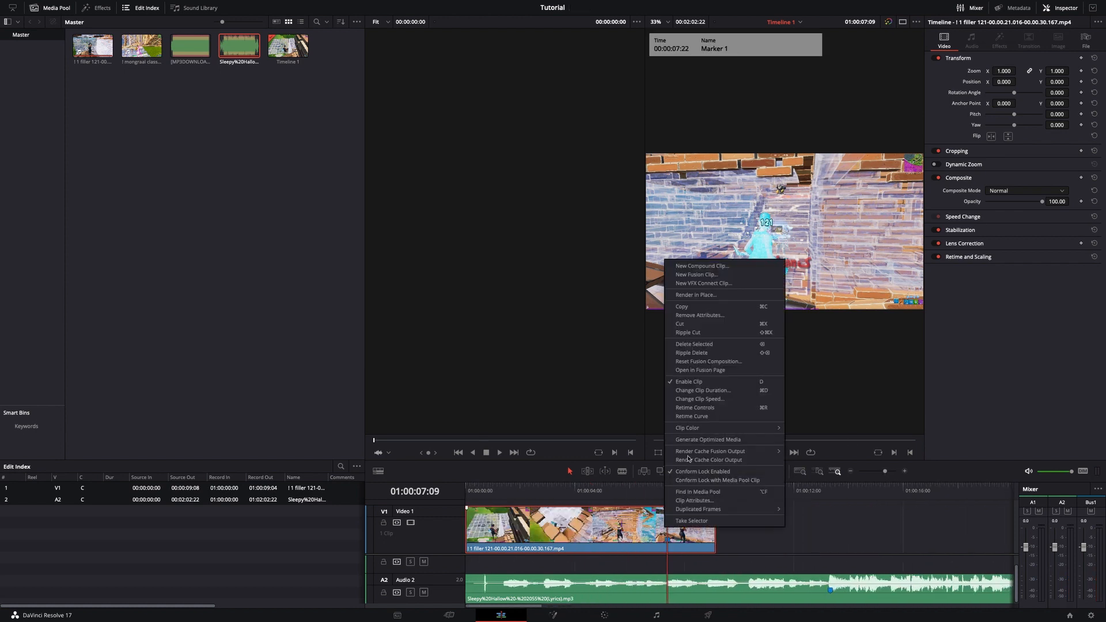
left_click(691, 408)
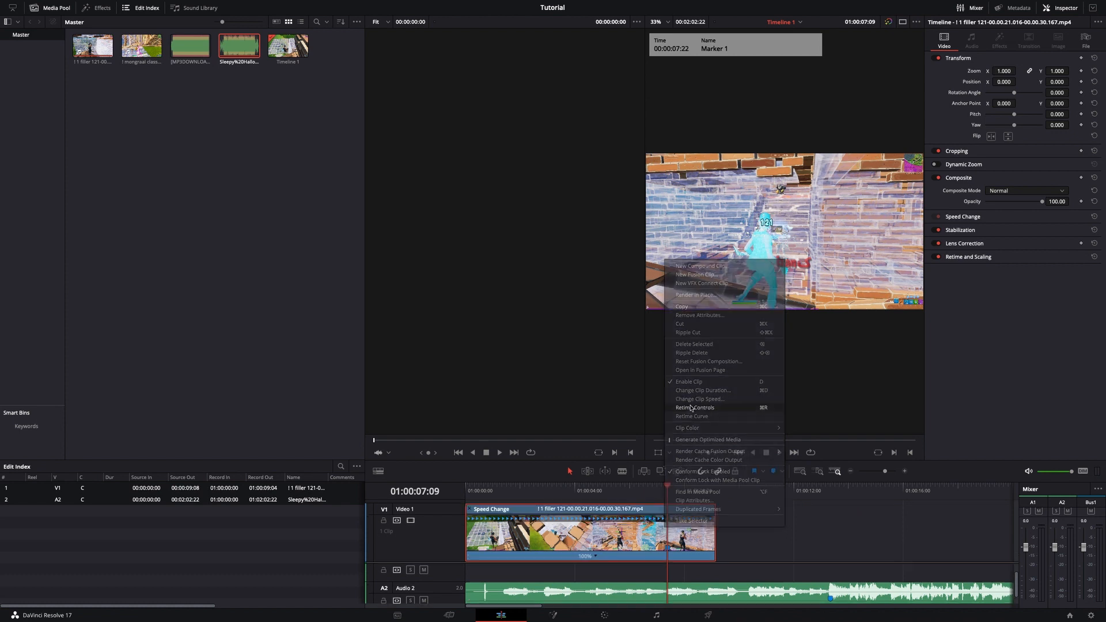
left_click(596, 557)
left_click(618, 529)
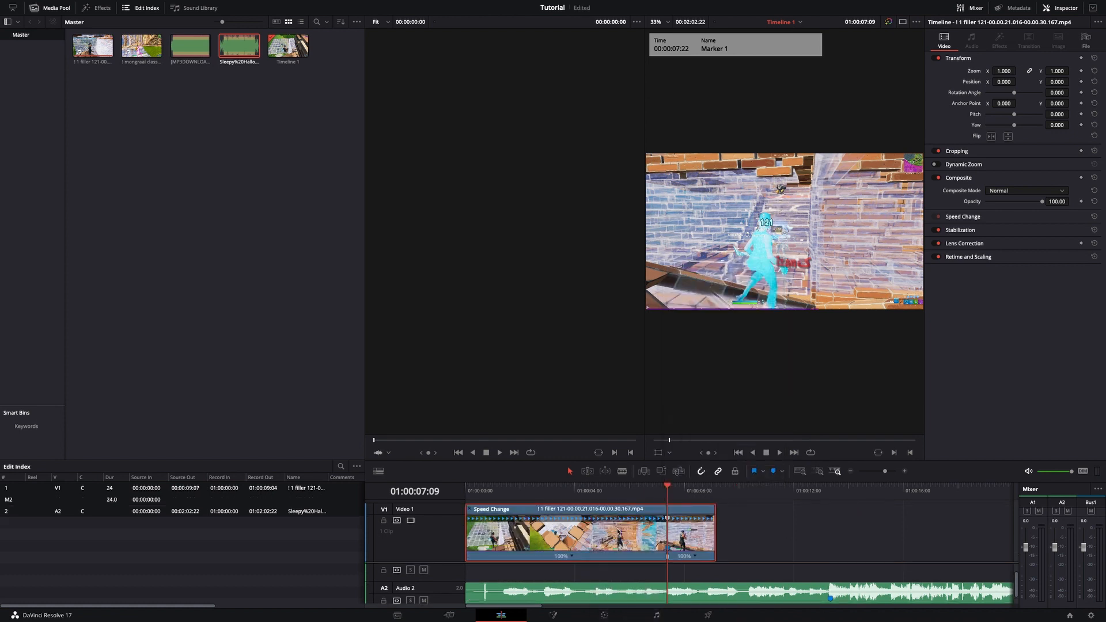
- Step back to 01:00:06:13, before the hit, and add a second speed point on the video clip
key("Left")
key("Left")
key("Left")
key("Left")
key("Left")
key("Left")
key("Left")
key("Left")
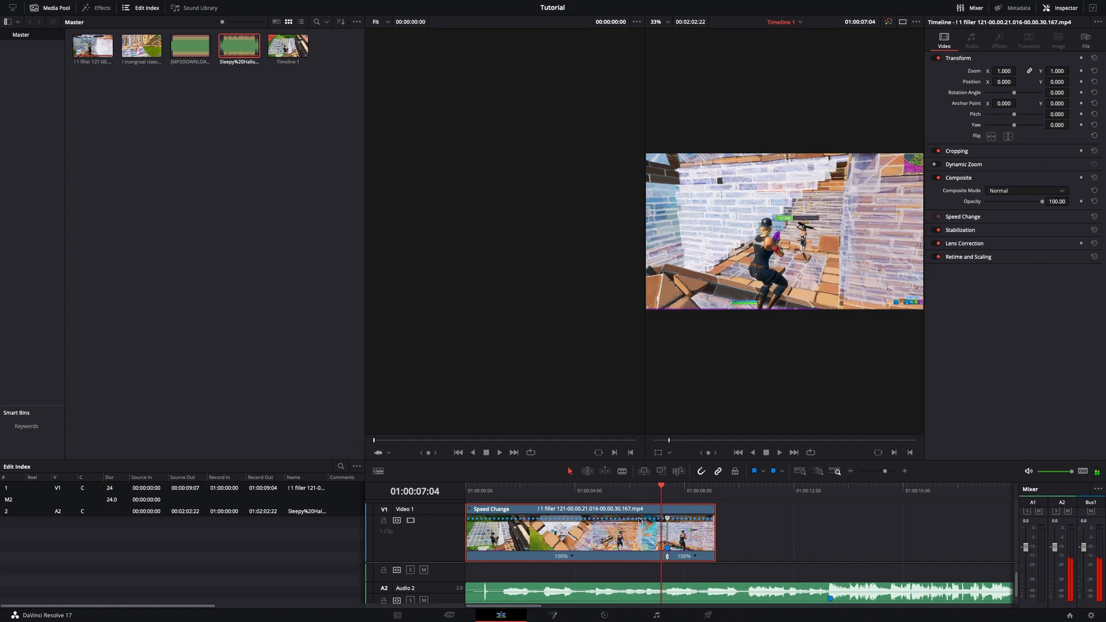
key("Left")
key("Left")
key("Left")
key("Left")
key("Left")
key("Left")
key("Left")
key("Left")
key("Left")
key("Left")
key("Left")
key("Left")
key("Left")
key("Left")
key("Left")
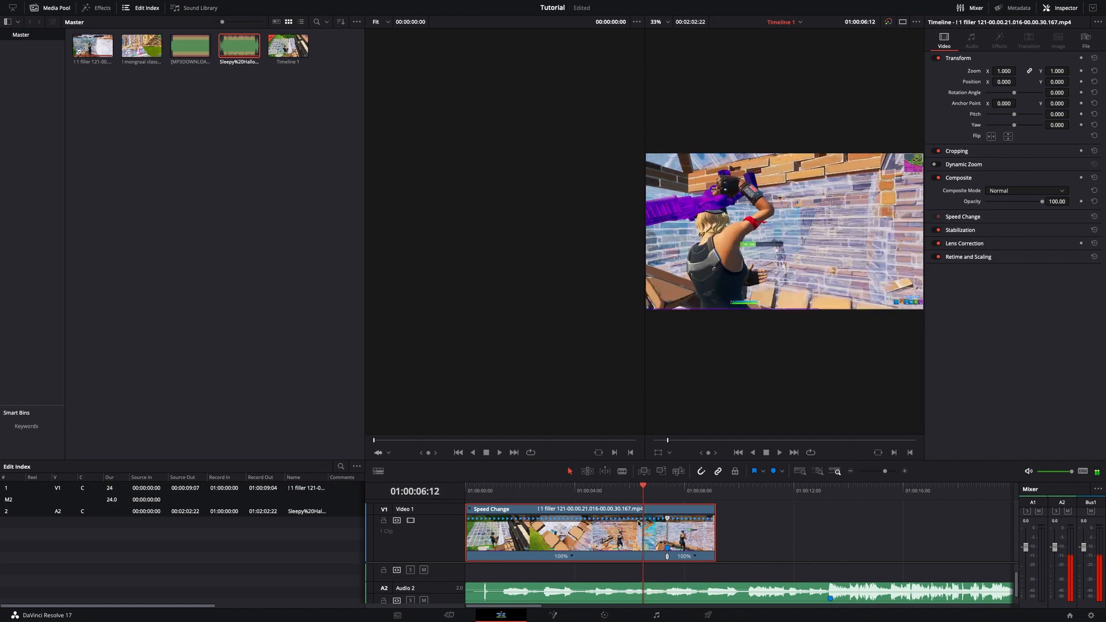
key("Right")
key("Right")
key("Right")
key("Right")
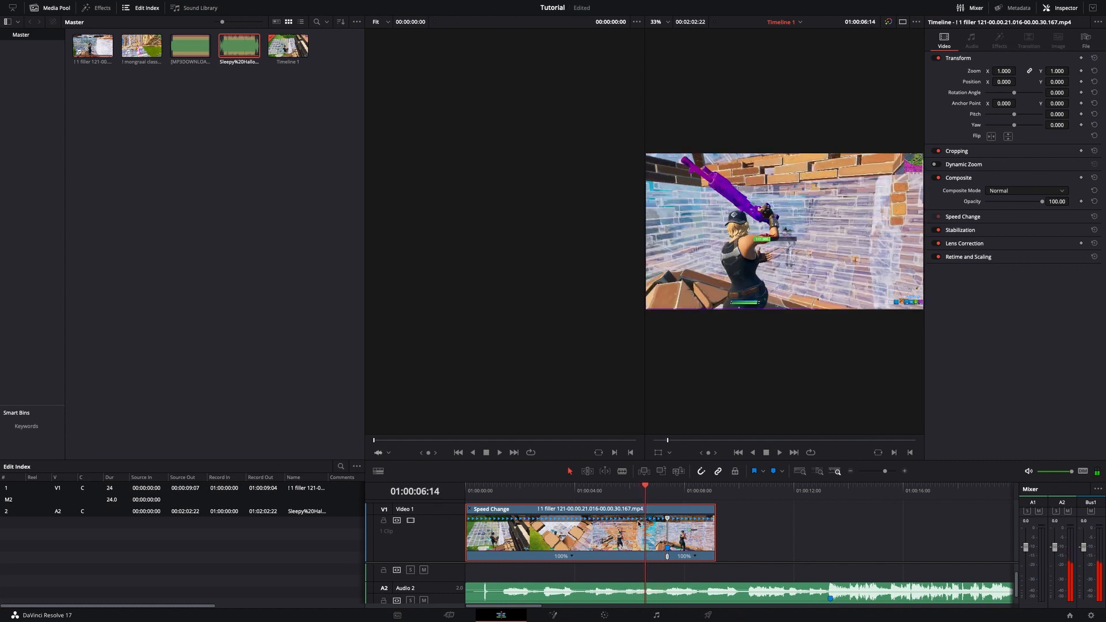
key("Left")
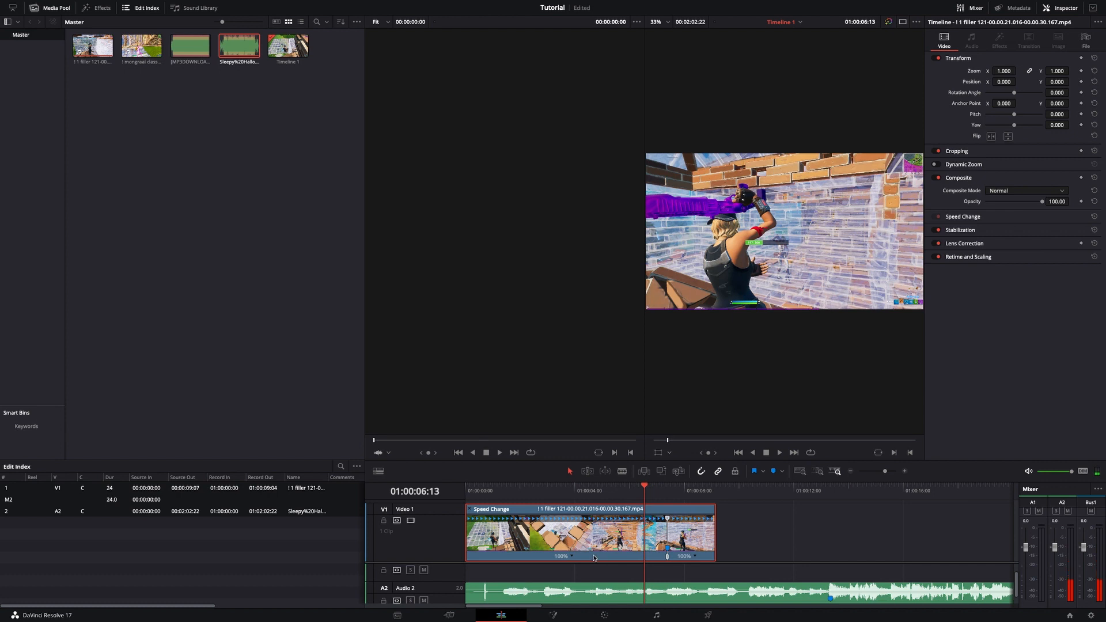
left_click(572, 557)
left_click(594, 531)
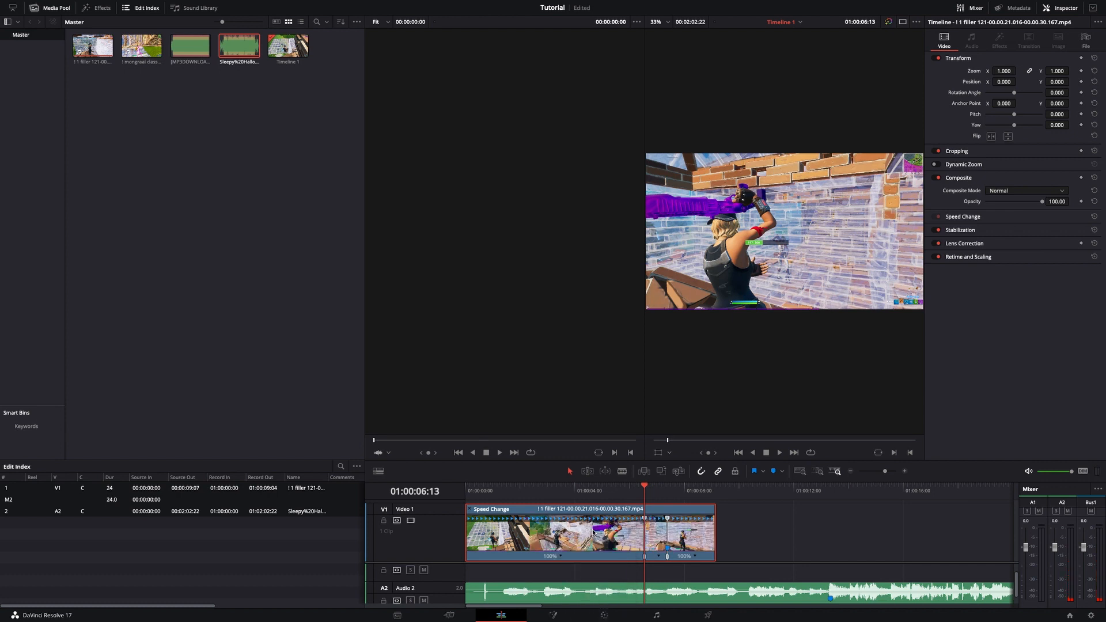
- Add another speed point on the video clip three frames further on, at 01:00:06:16
key("Right")
key("Right")
key("Right")
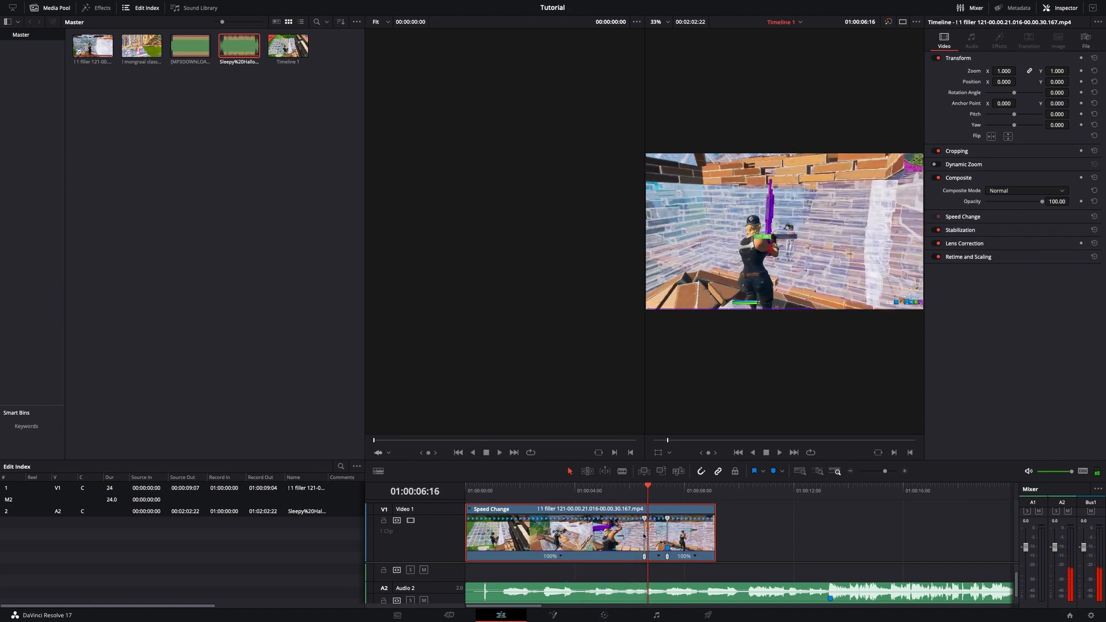
key("Right")
key("Right")
key("Left")
key("Left")
left_click(658, 556)
left_click(686, 529)
- Set the speed of the short segment between 01:00:06:13 and 01:00:06:16 to 25%
left_click(890, 473)
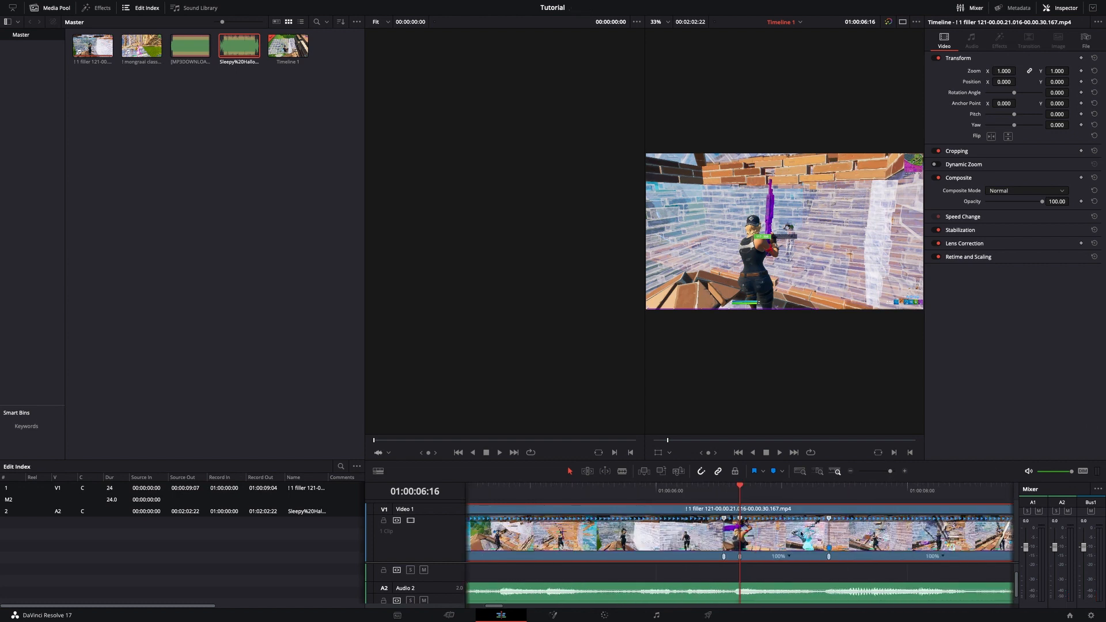
left_click(891, 471)
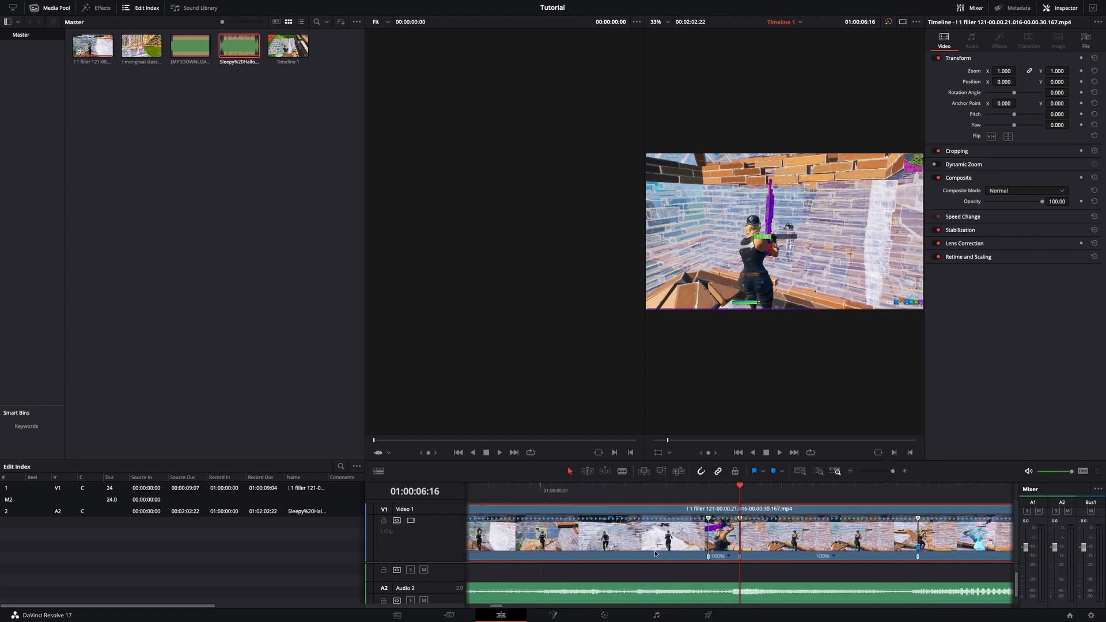
left_click(730, 558)
mouse_move(770, 547)
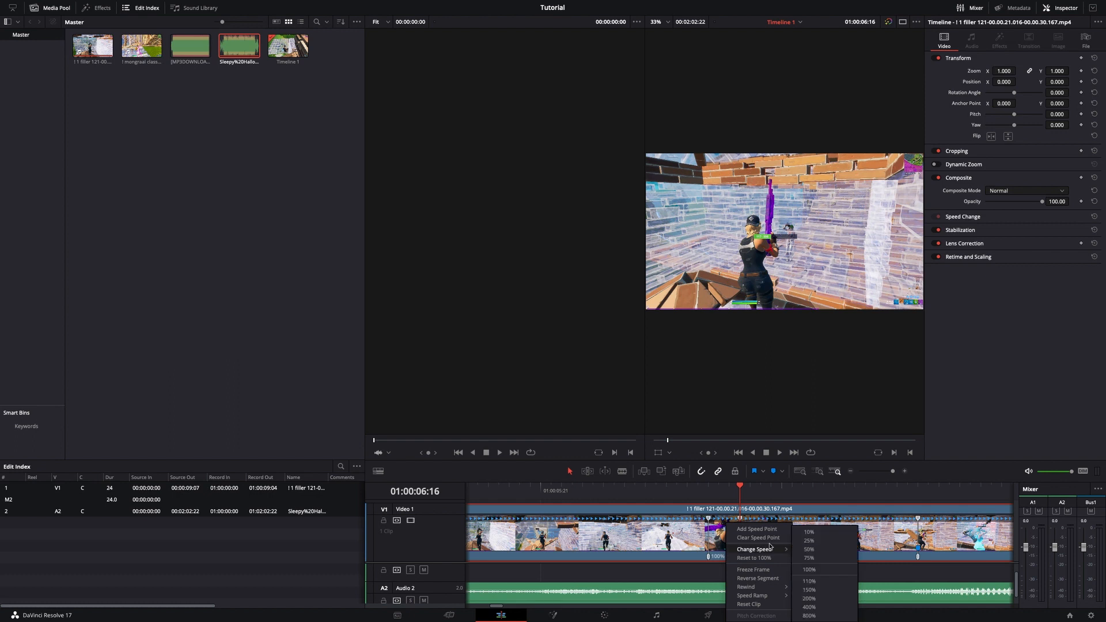
left_click(825, 543)
- Set the speed of the segment leading from the slow motion up to the hit marker to 400%
left_click(922, 555)
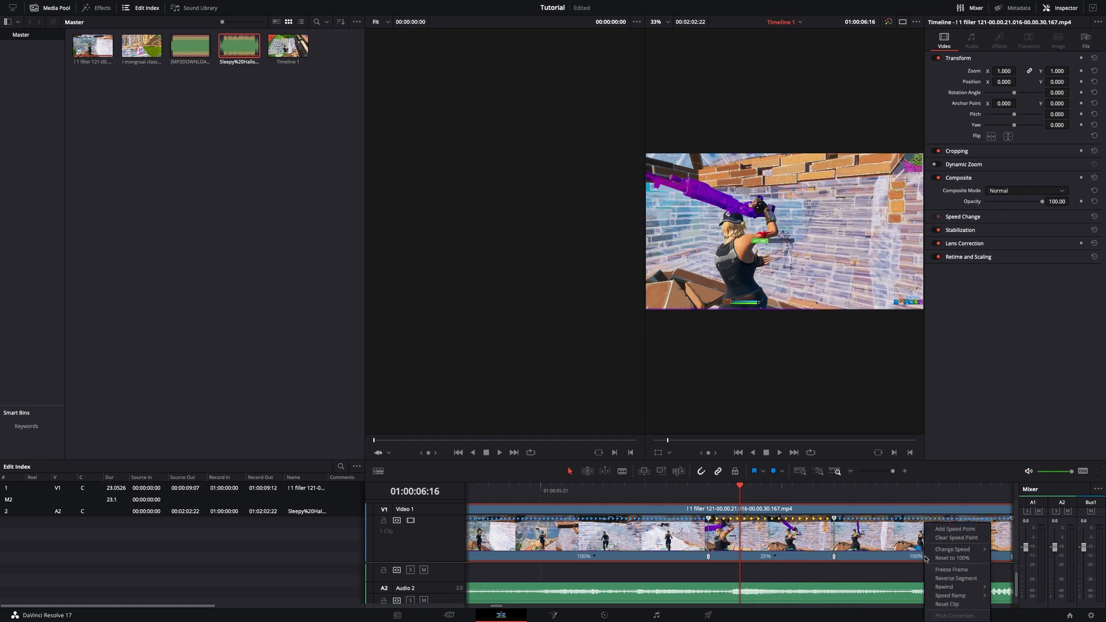
mouse_move(965, 549)
left_click(1010, 608)
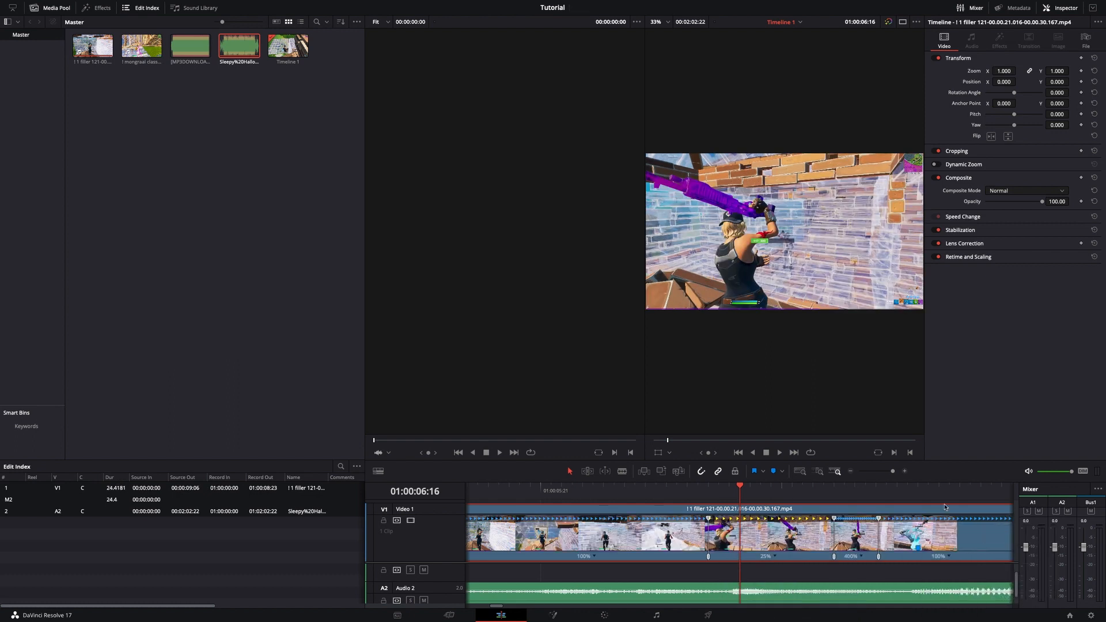
- Set the speed of the clip's last segment, after the hit, to 50%
left_click(891, 471)
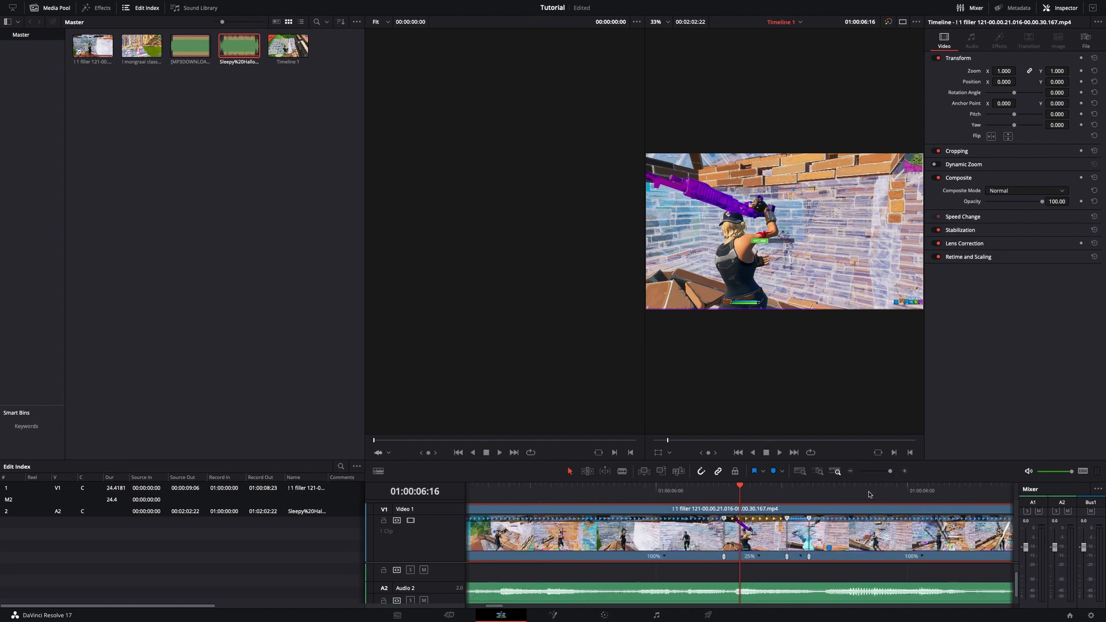
left_click(923, 556)
mouse_move(965, 549)
left_click(1025, 550)
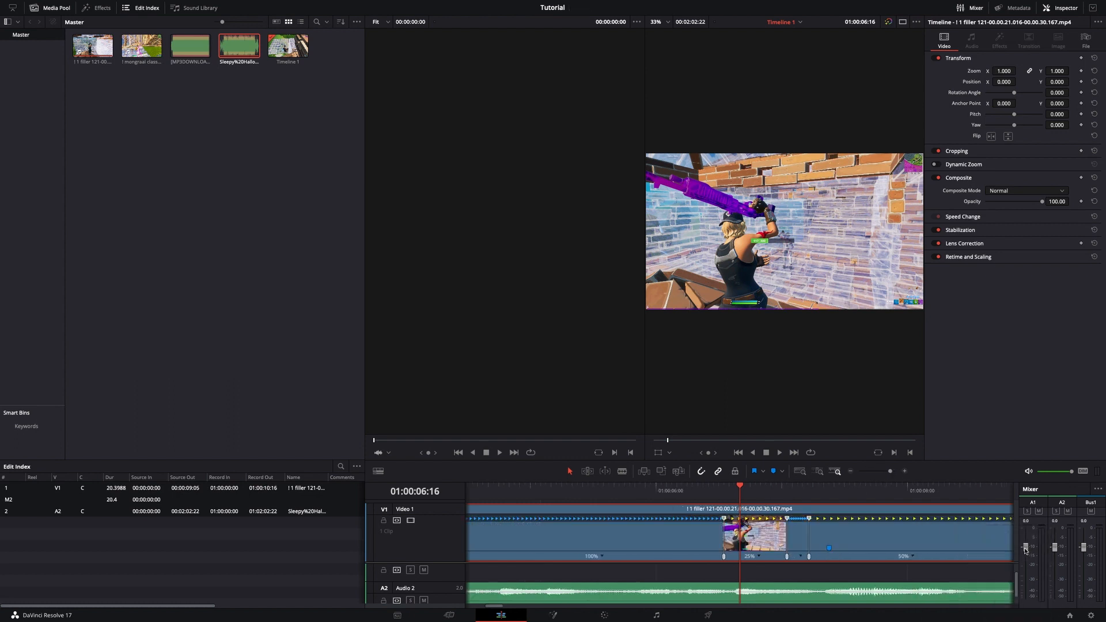
left_click(885, 473)
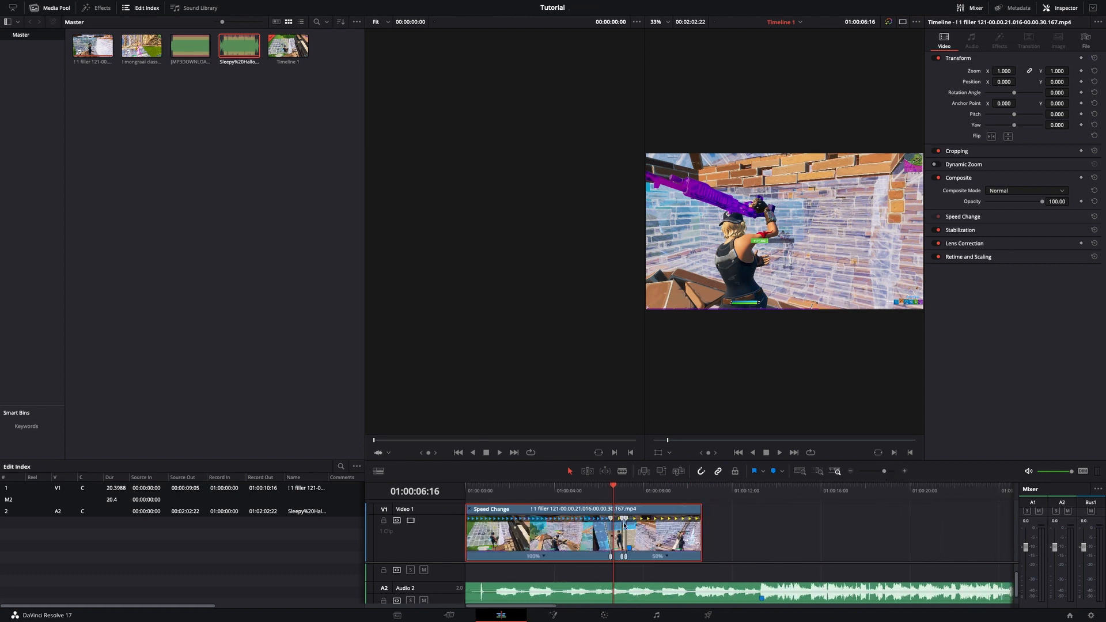
- Align the song's beat marker with the hit at 01:00:07:06 and trim the song so it starts at the beginning of the timeline
left_click_drag(630, 549, 627, 549)
left_click_drag(614, 494, 628, 496)
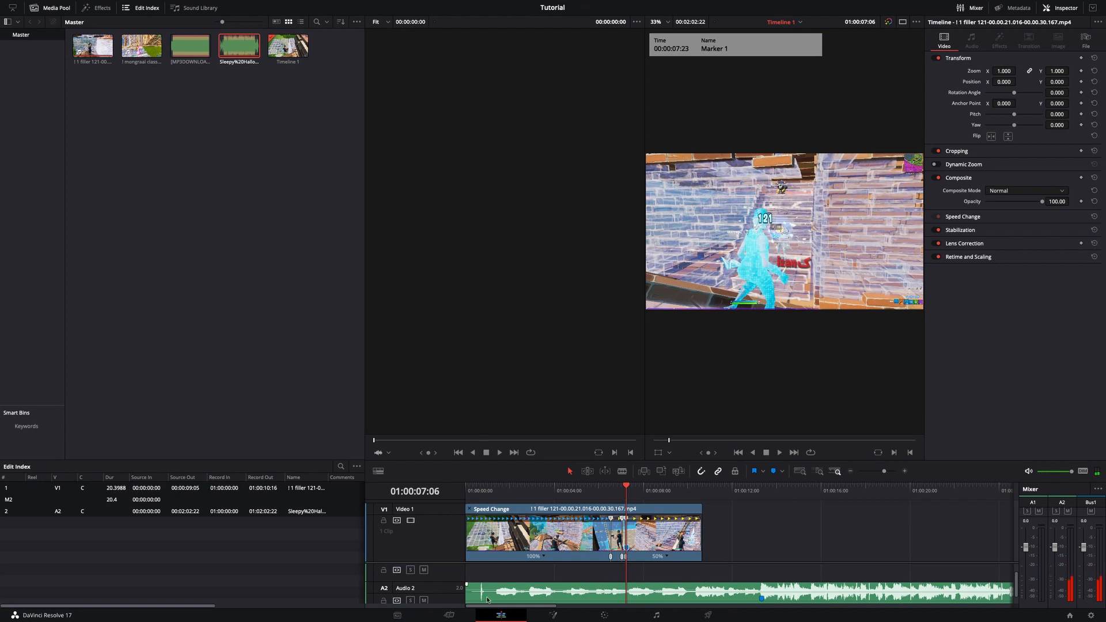
left_click_drag(464, 595, 640, 595)
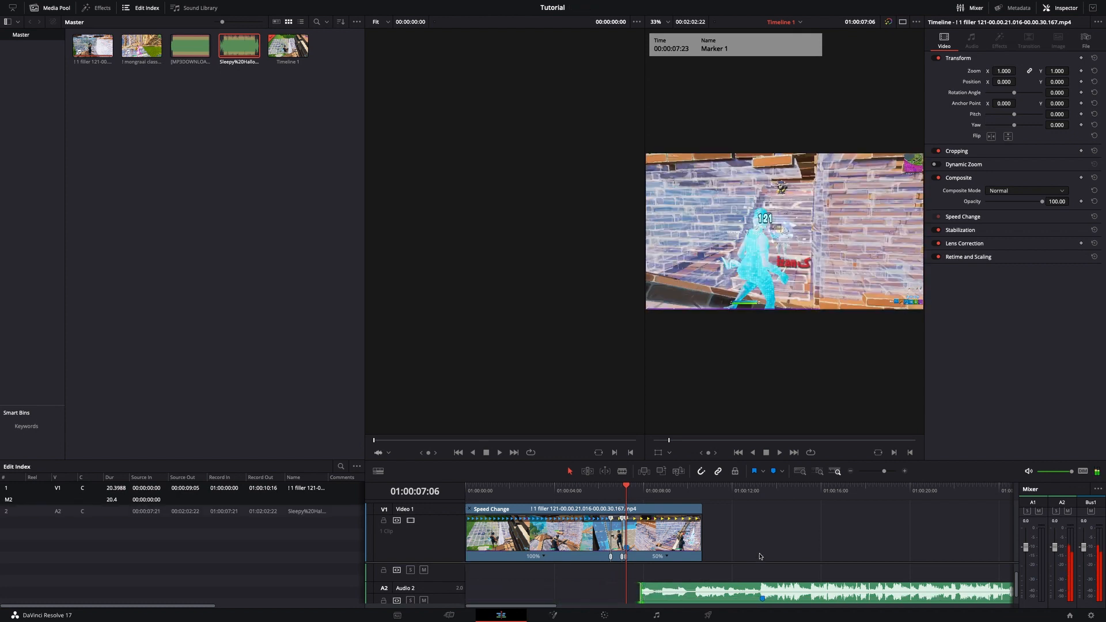
left_click_drag(785, 589, 646, 599)
left_click_drag(508, 596, 464, 596)
- Hide the video clip's retime controls, then blade it at 01:00:05:05 and delete the part before the cut
right_click(528, 535)
left_click(577, 426)
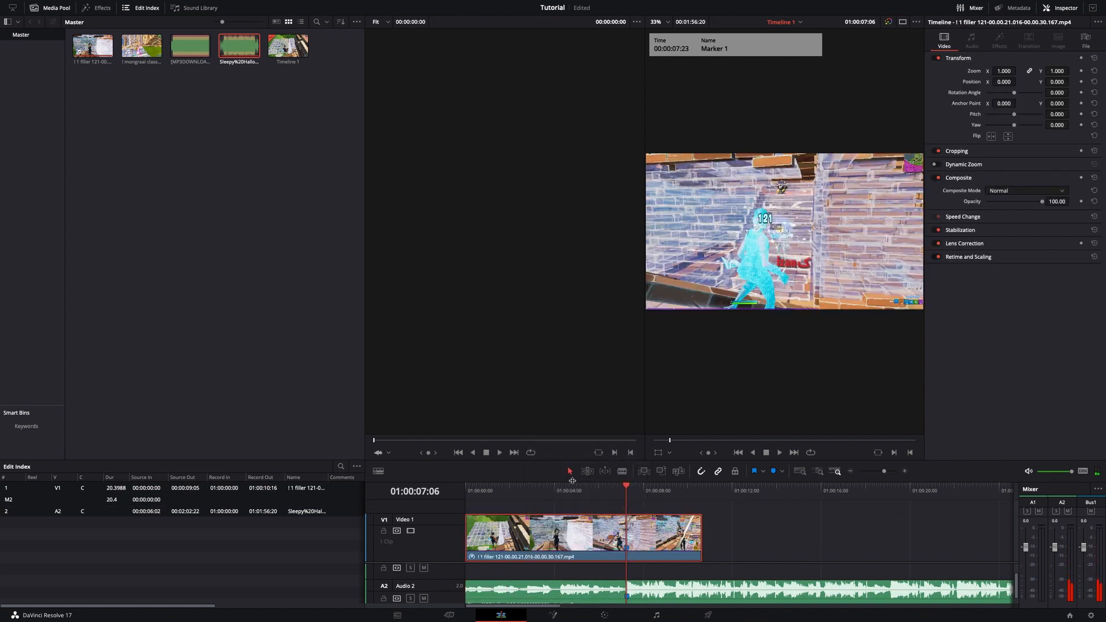
left_click(623, 471)
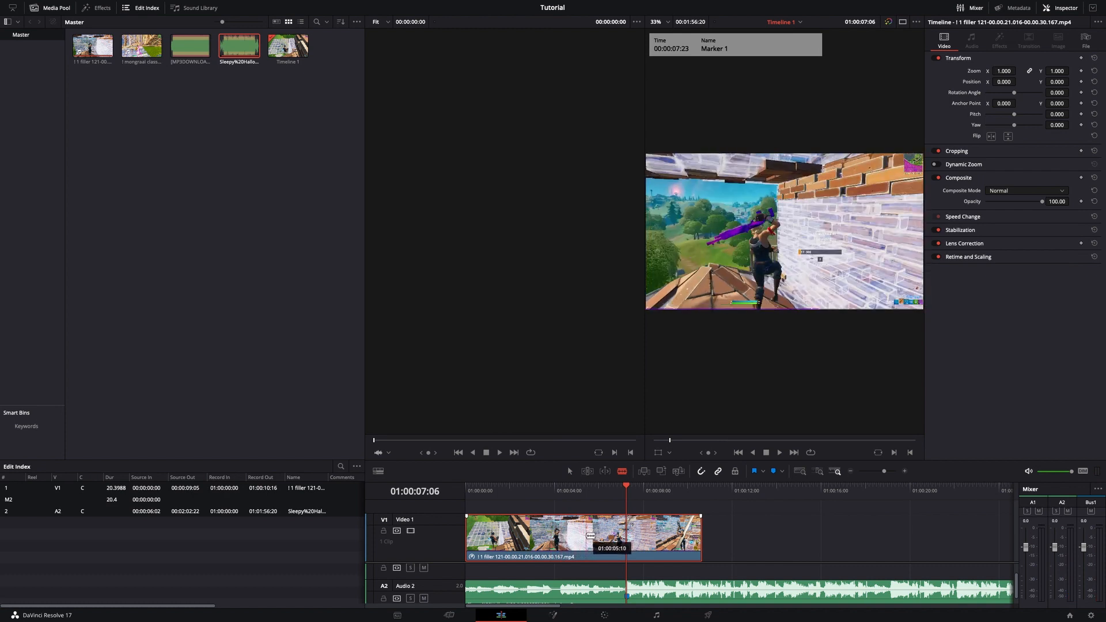
left_click(585, 536)
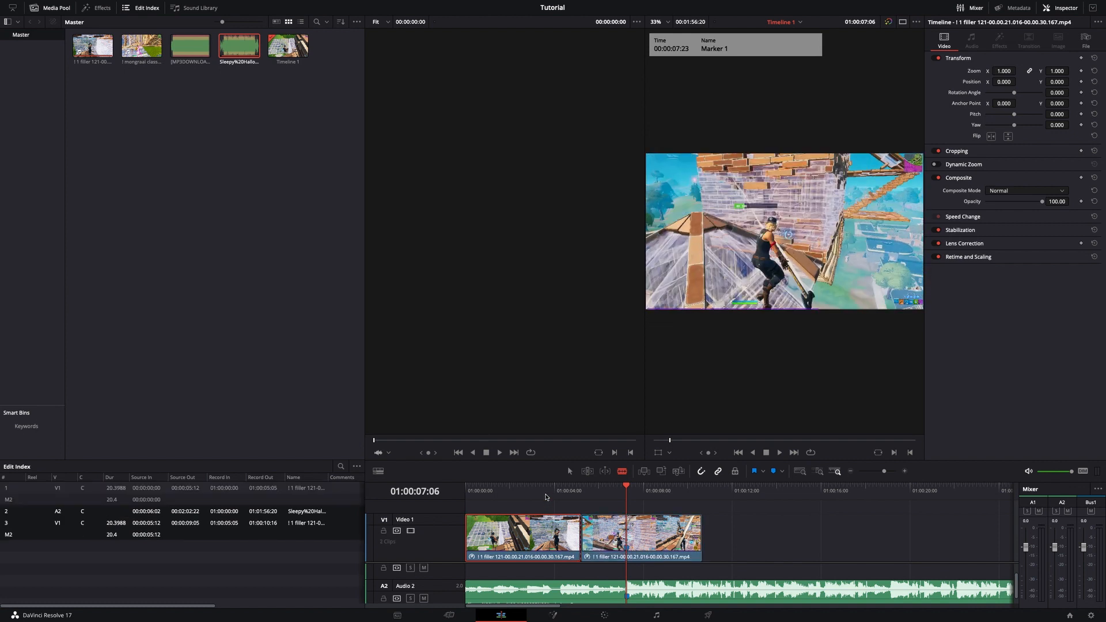
key("BackSpace")
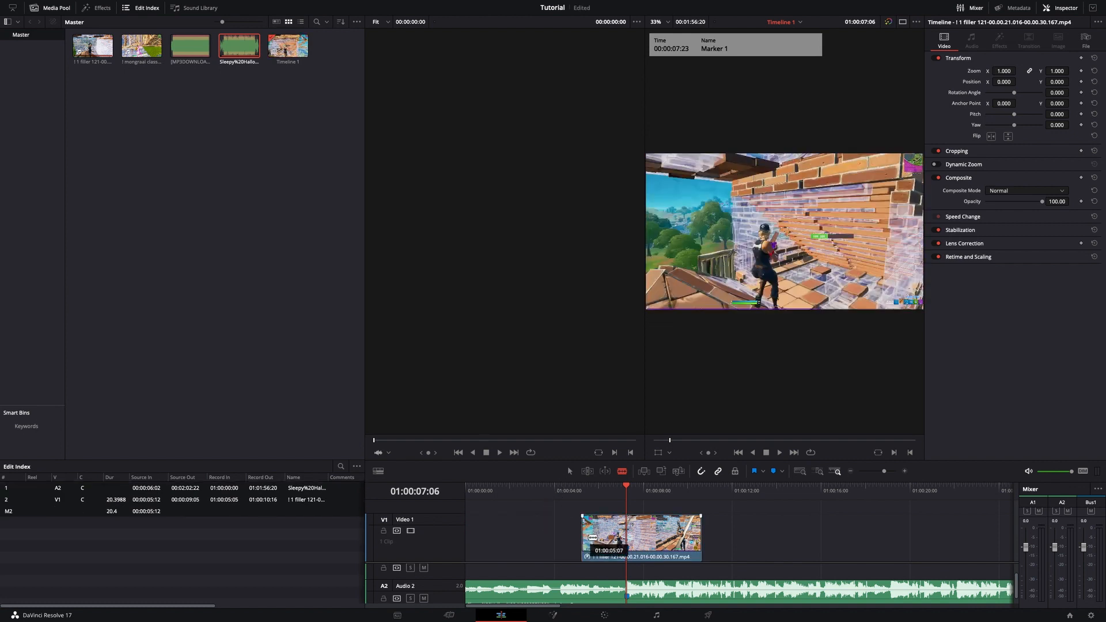
- Move the video clip to the timeline's start, then trim and shift the song to start there with its beat marker on the hit
left_click(569, 470)
left_click_drag(611, 533, 495, 533)
left_click_drag(465, 594, 557, 591)
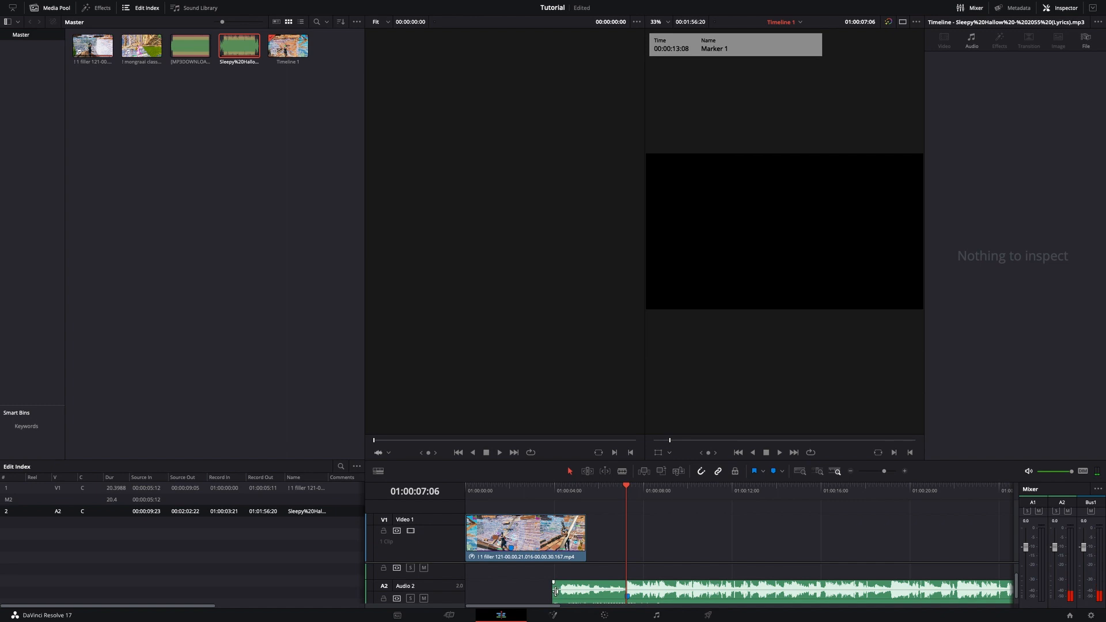
left_click_drag(552, 592, 586, 592)
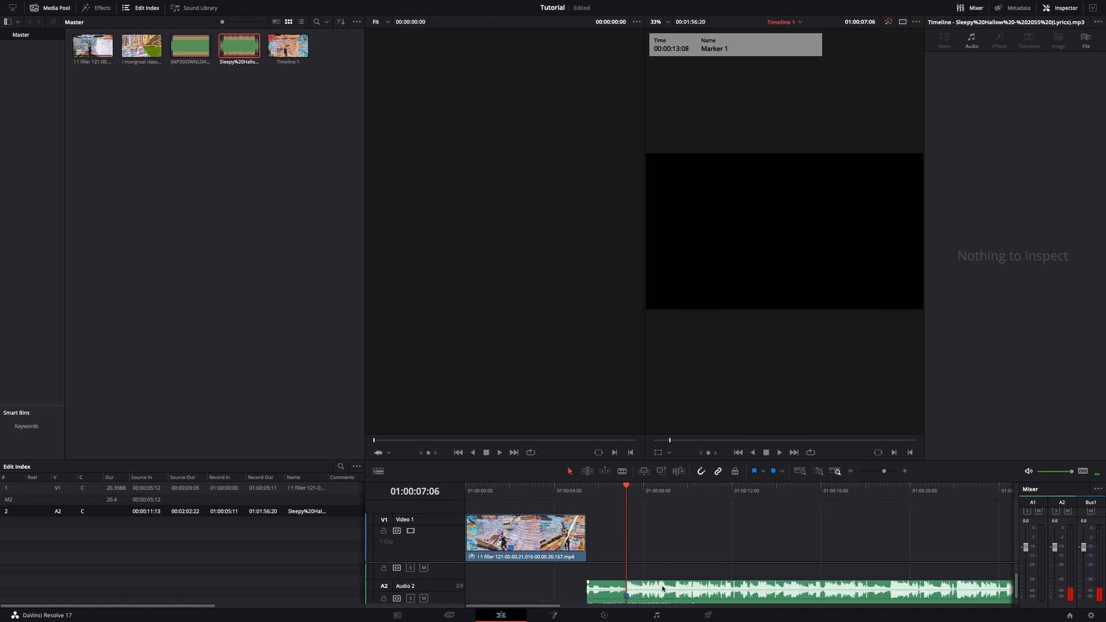
left_click_drag(593, 595, 465, 592)
left_click_drag(626, 487, 447, 523)
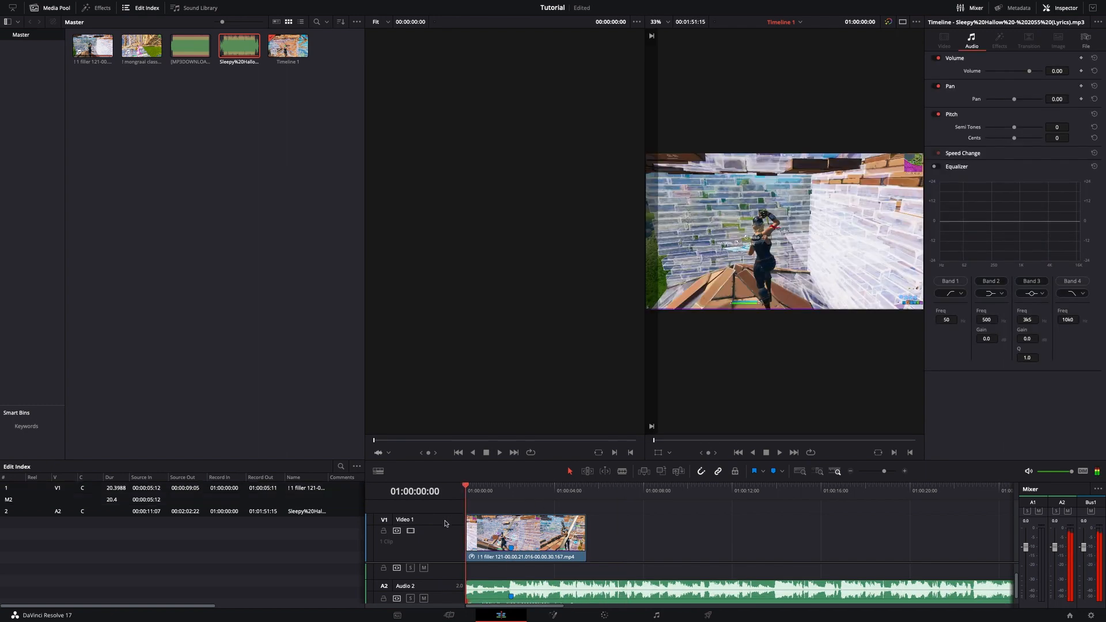
left_click(779, 455)
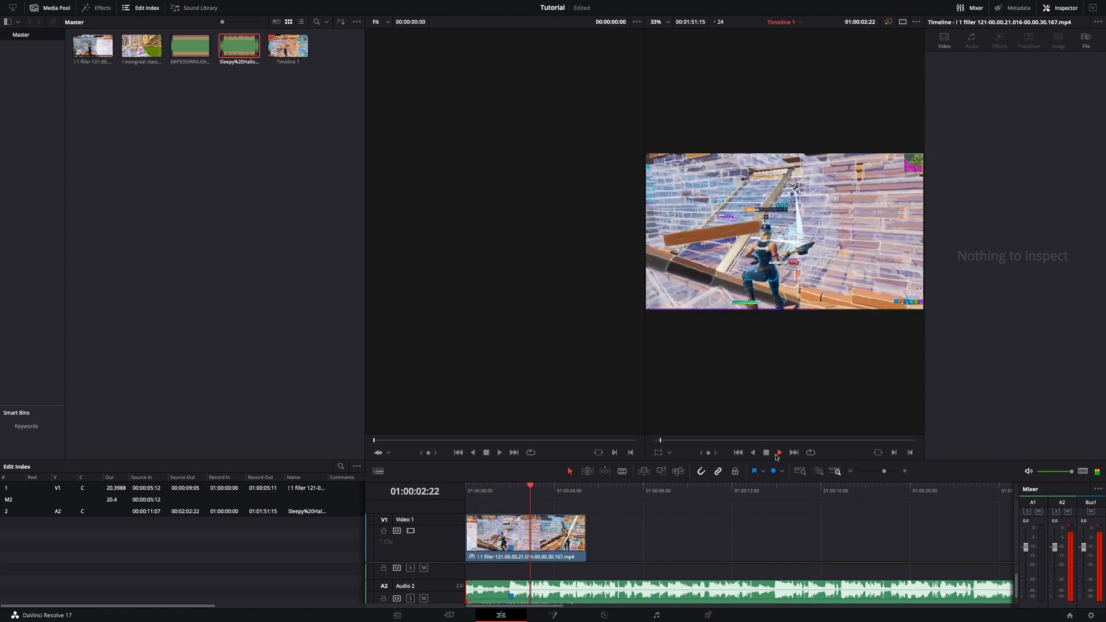
- Blade the song at the video clip's end, 01:00:05:11, and delete the remainder
left_click(587, 592)
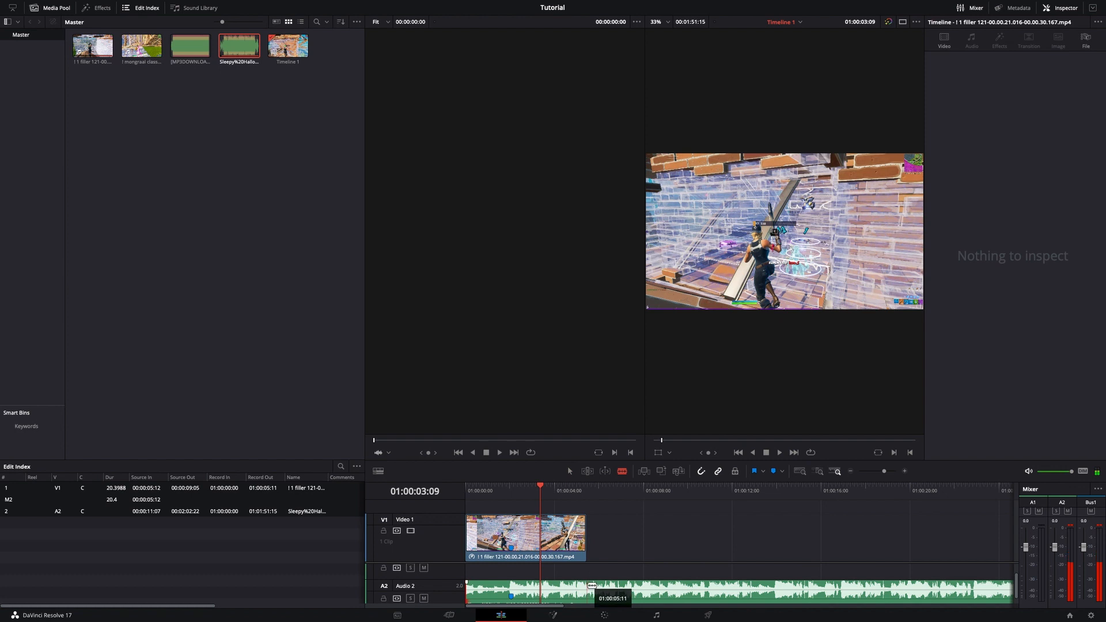
key("a")
left_click(636, 586)
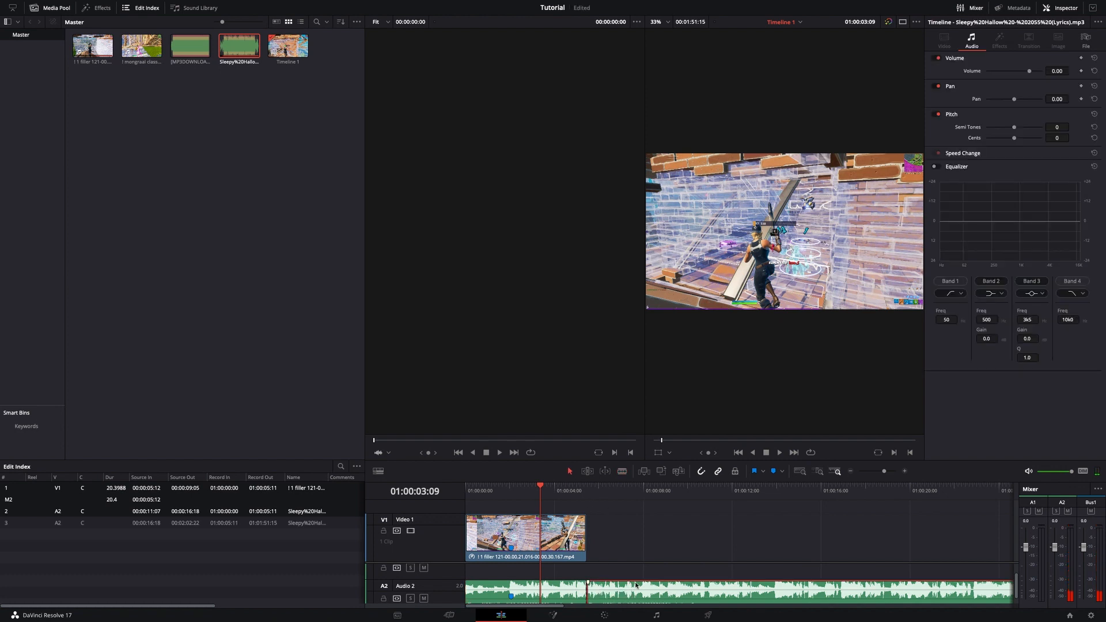
key("Delete")
- Set the video clip's retime process to Optical Flow and its resize filter to Smoother
left_click(487, 510)
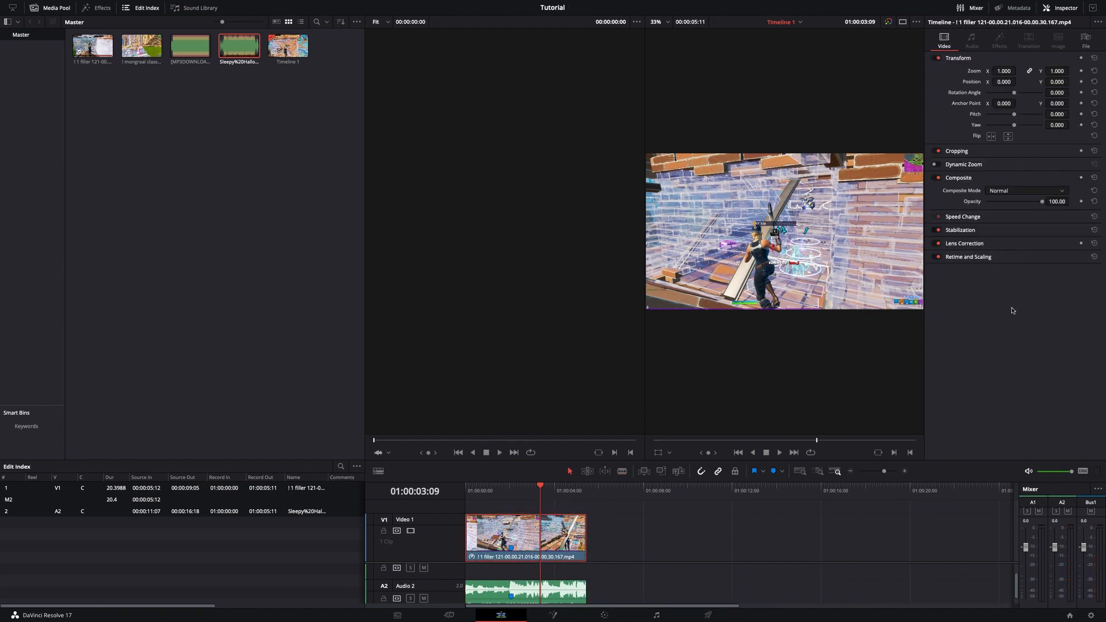
left_click(982, 258)
left_click(1014, 269)
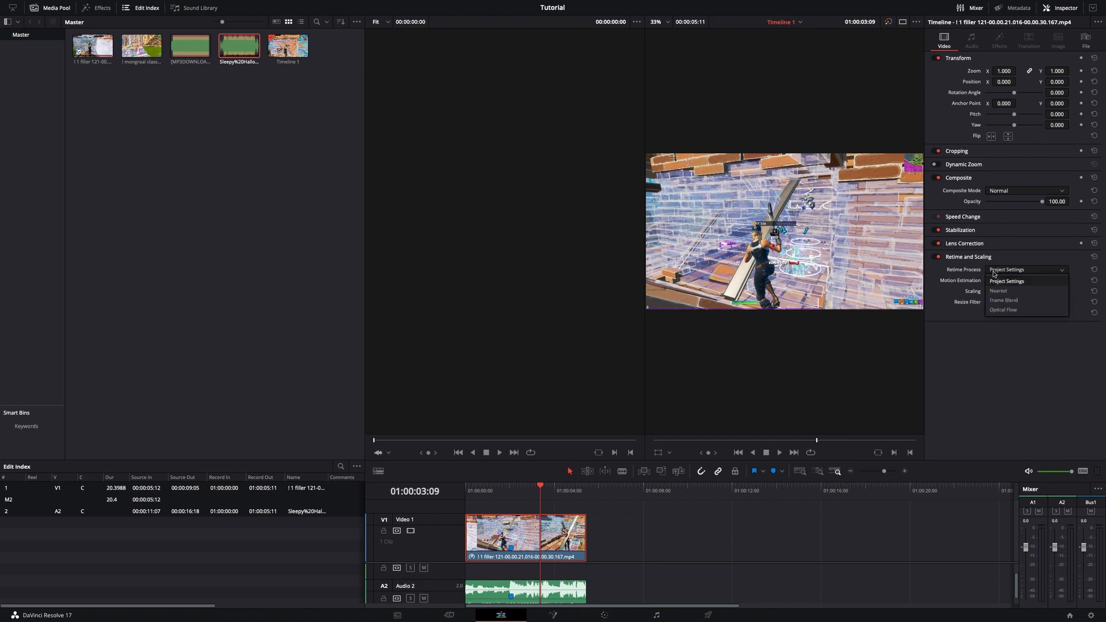
left_click(1003, 311)
left_click(1004, 303)
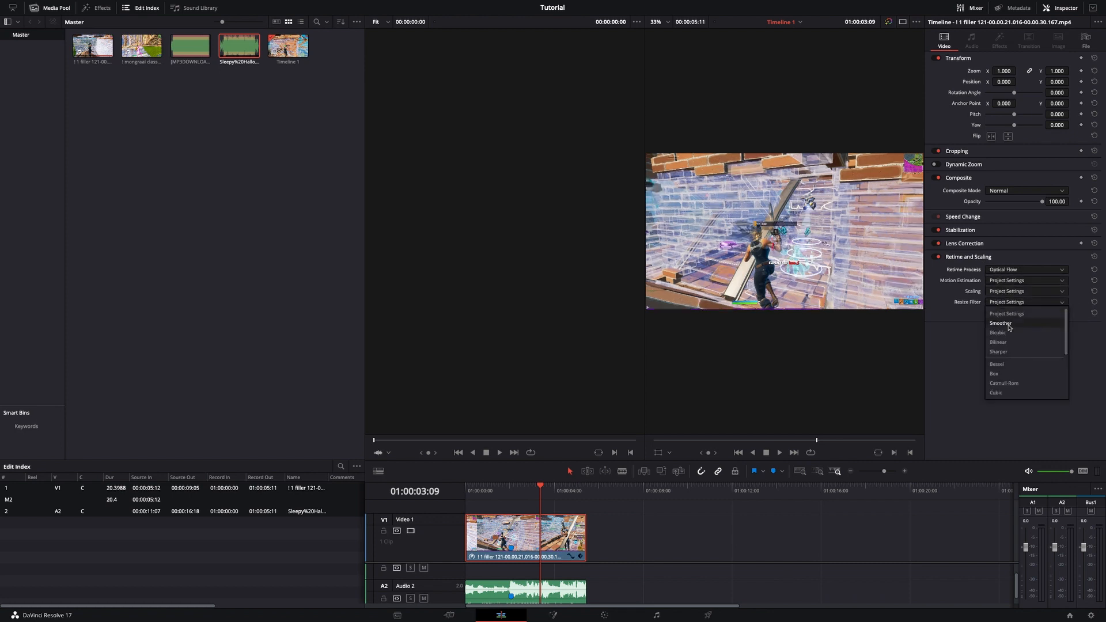
left_click(1007, 333)
key("Home")
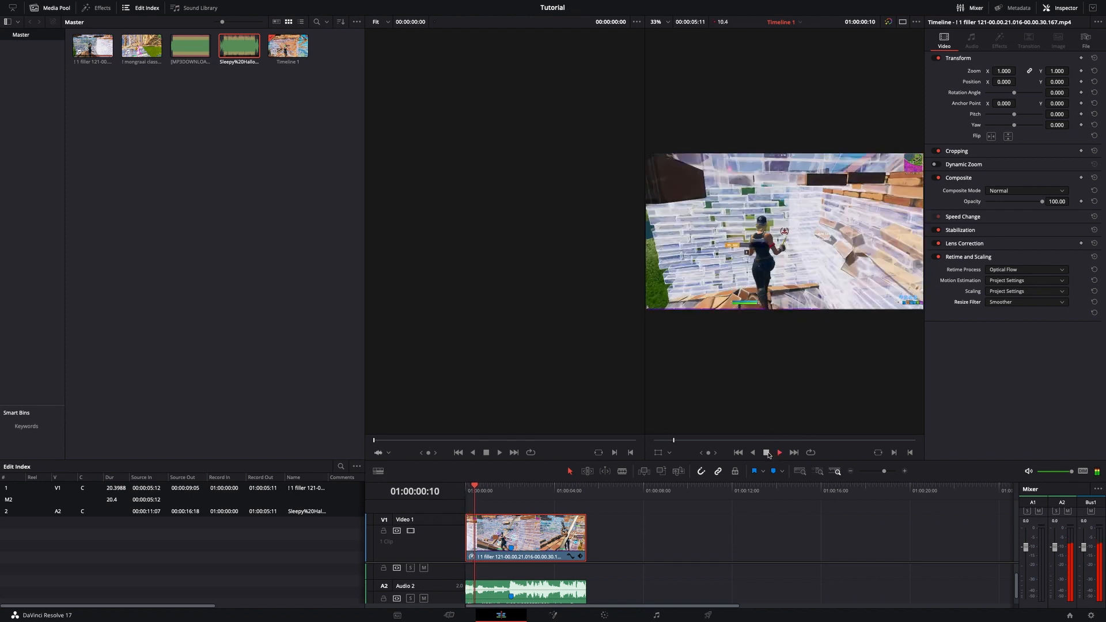
left_click(766, 453)
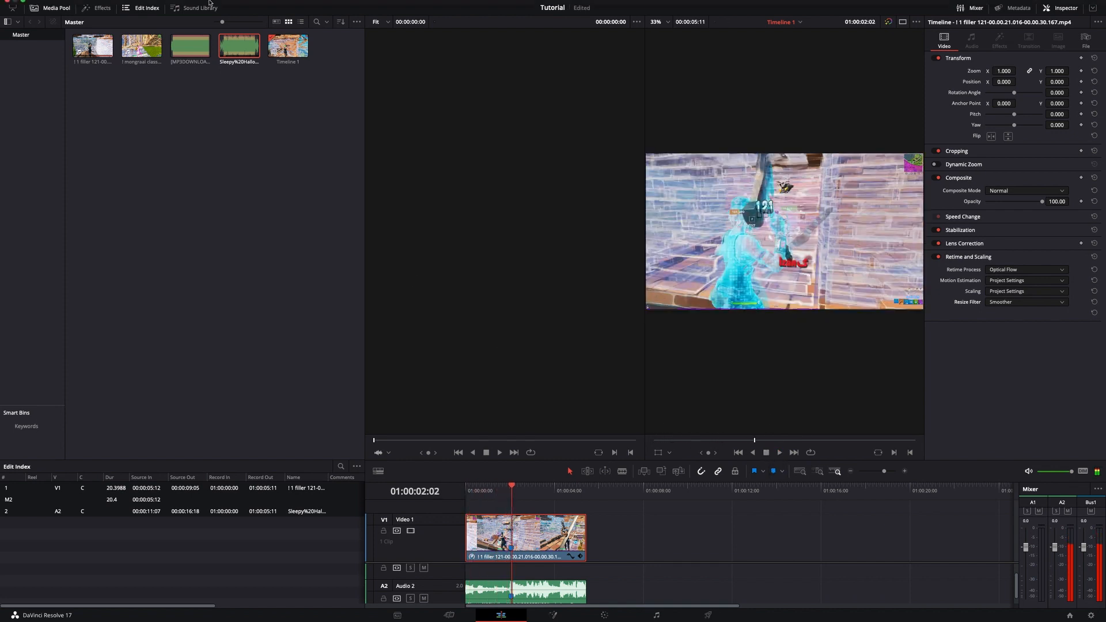
- Preview the timeline from its start with Timeline Proxy Mode at Quarter Resolution, and turn proxy mode back off
left_click(240, 5)
mouse_move(252, 43)
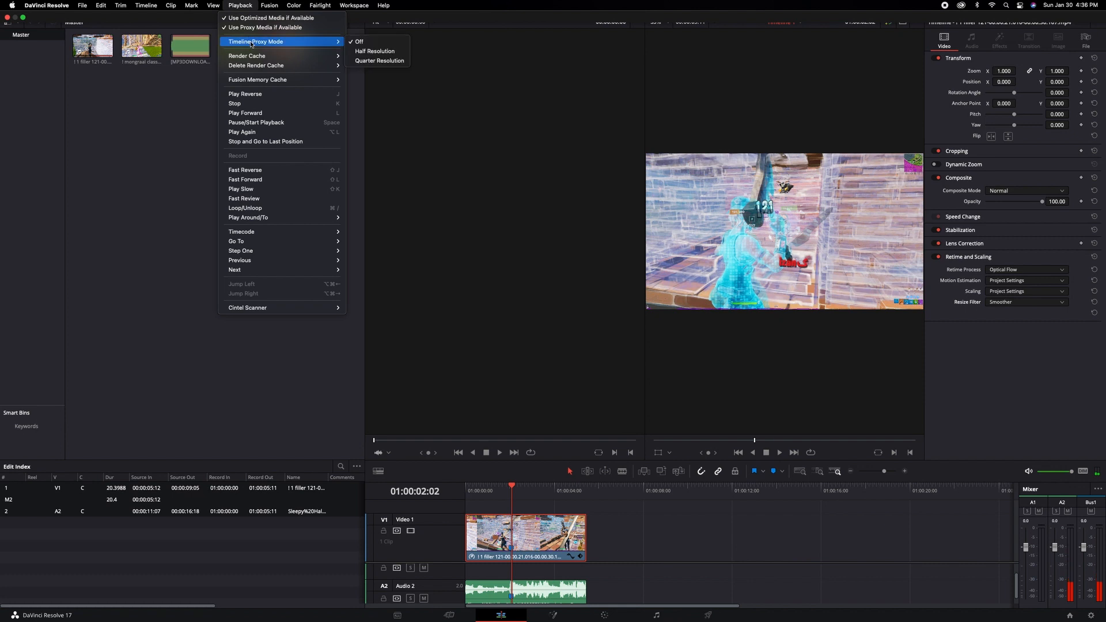
left_click(394, 61)
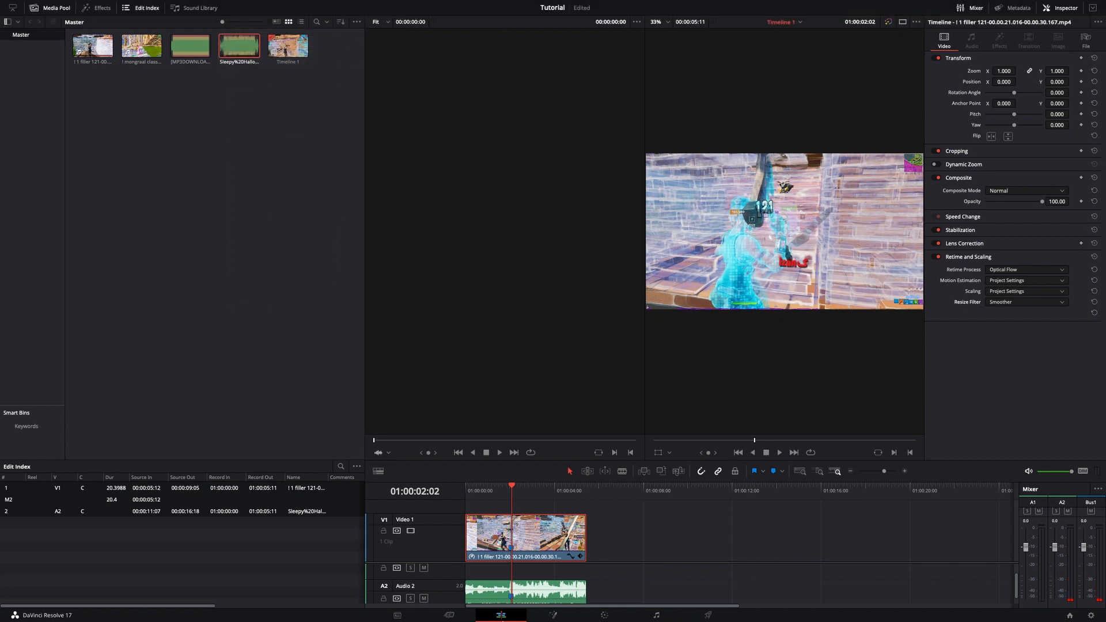
key("Home")
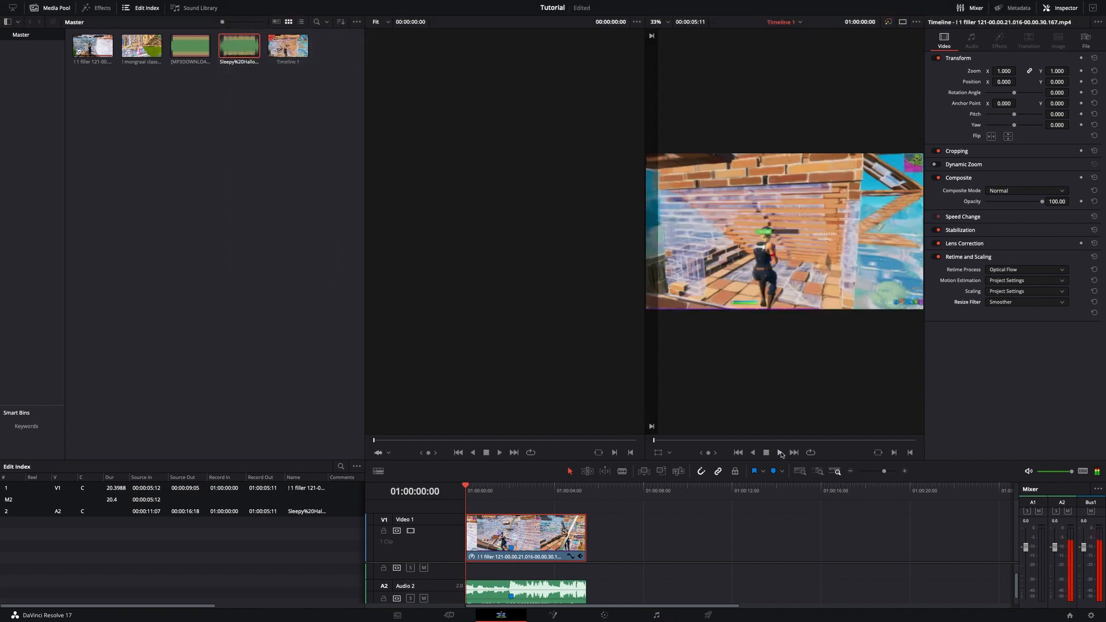
left_click(780, 453)
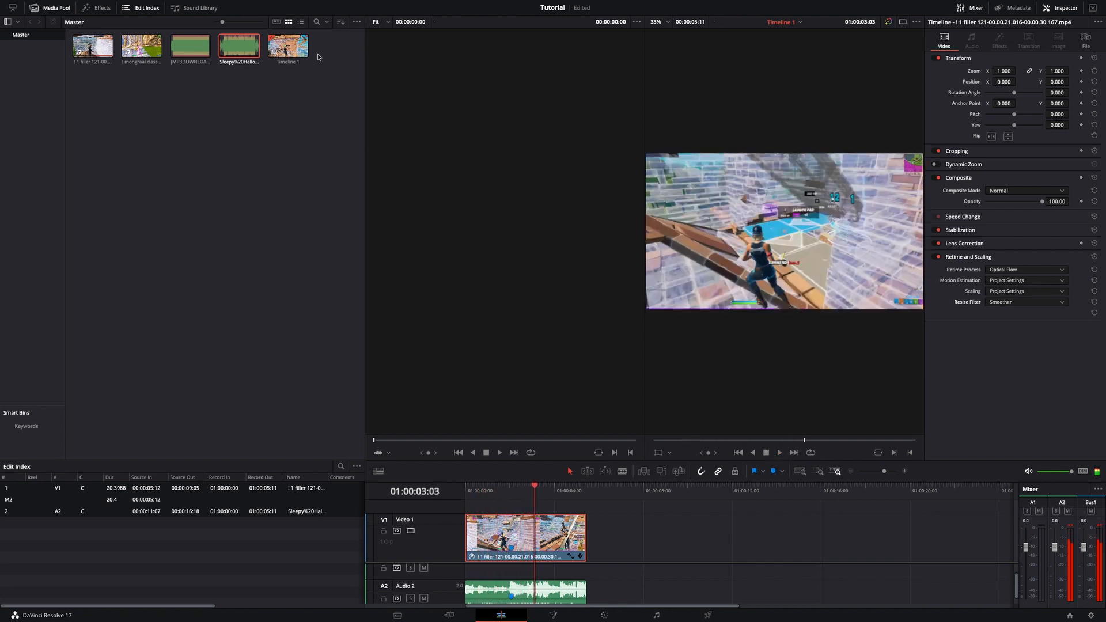
left_click(241, 5)
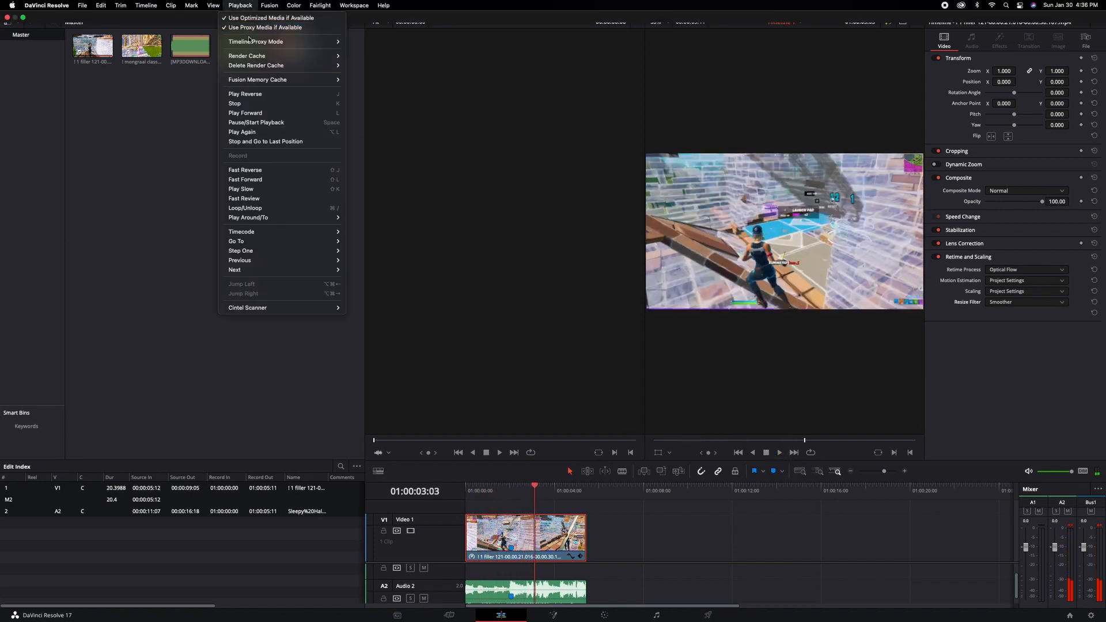
left_click(359, 42)
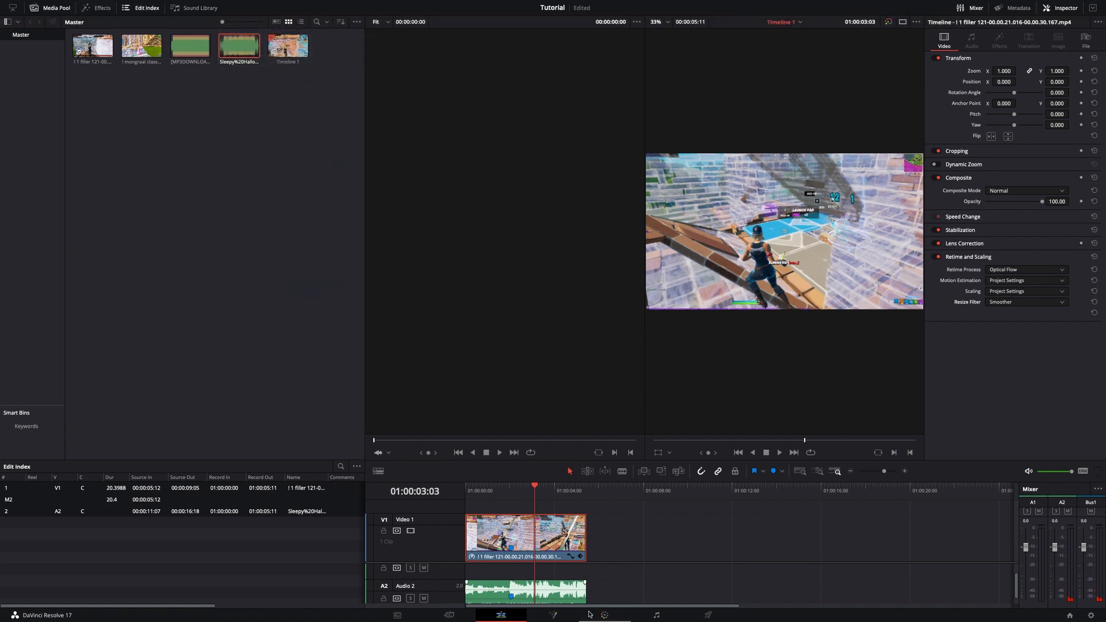
- Blade the video clip at the hit marker, 01:00:02:01
left_click(518, 496)
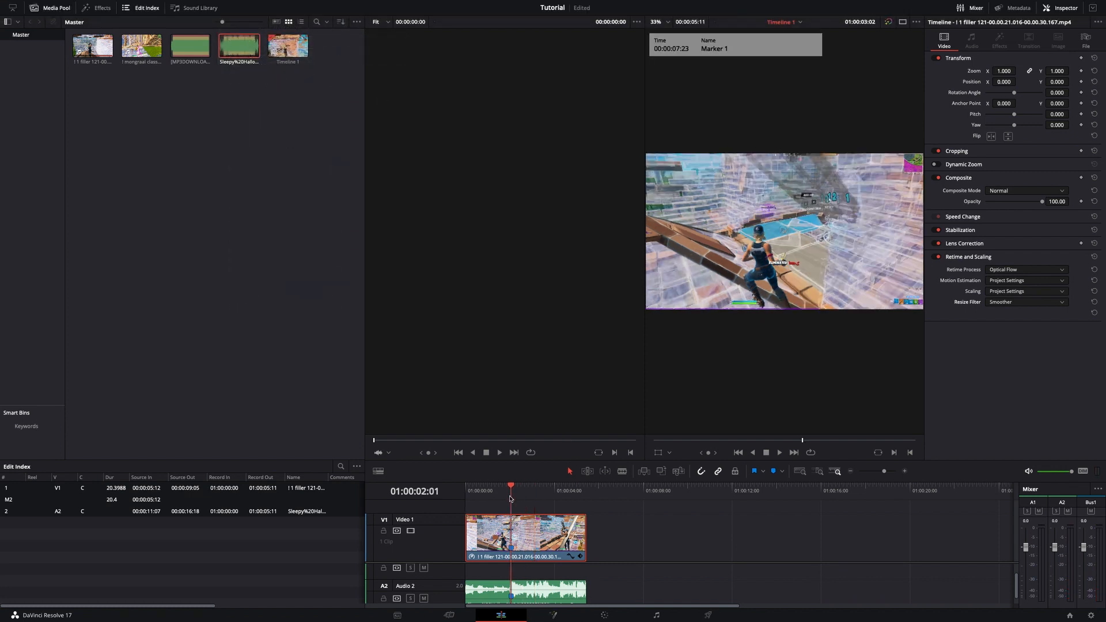
left_click(621, 473)
left_click(511, 533)
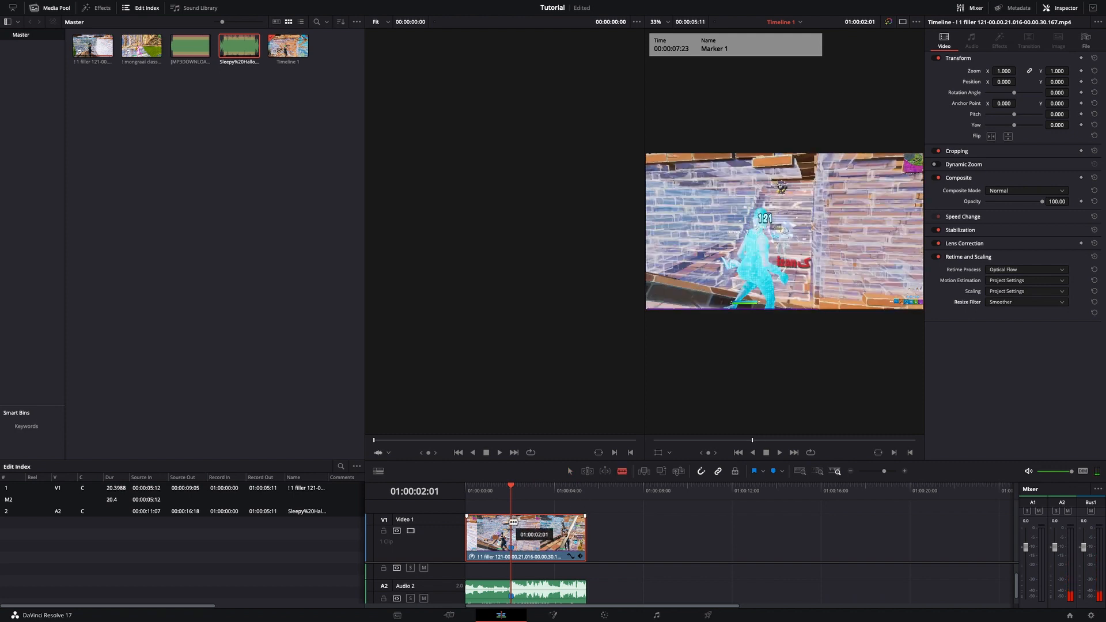
- Blade the clip again at 01:00:01:10 and duplicate the short segment before the hit onto a new video track above
key("Left")
key("Left")
key("Left")
key("Left")
key("Left")
key("Left")
key("Left")
key("Left")
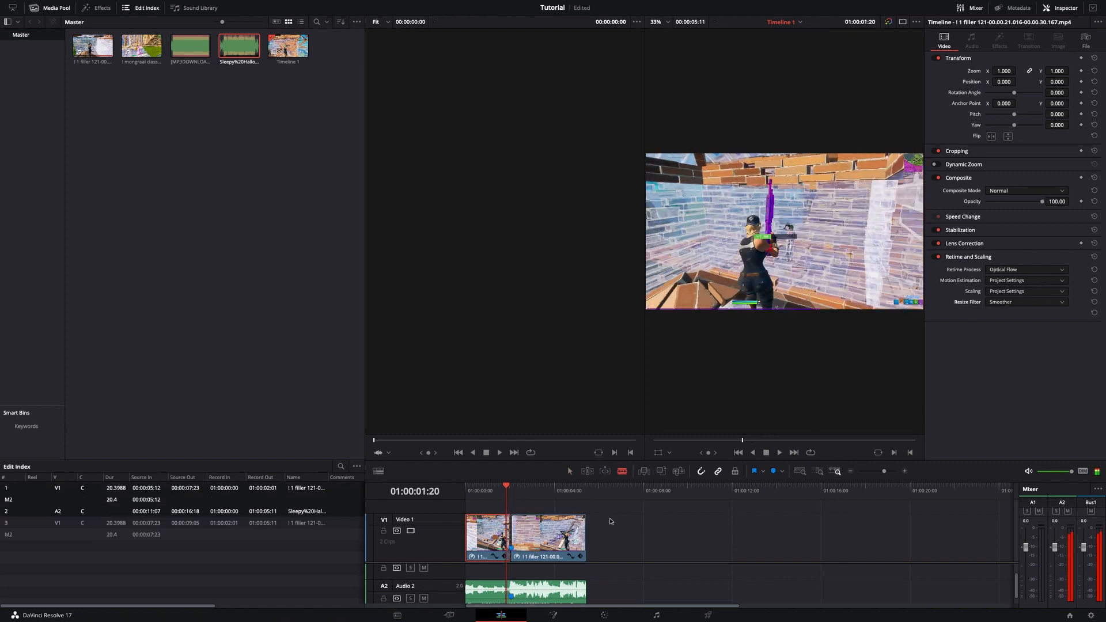
key("Left")
key("Left")
key("Left")
key("Left")
key("Left")
key("Left")
key("Left")
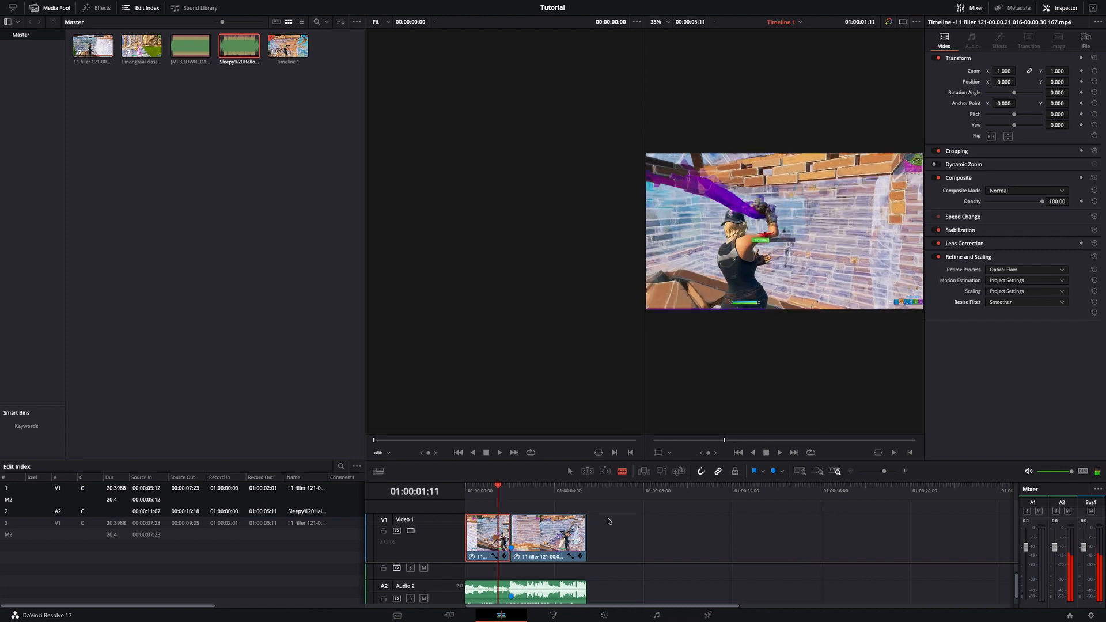
key("Right")
key("Right")
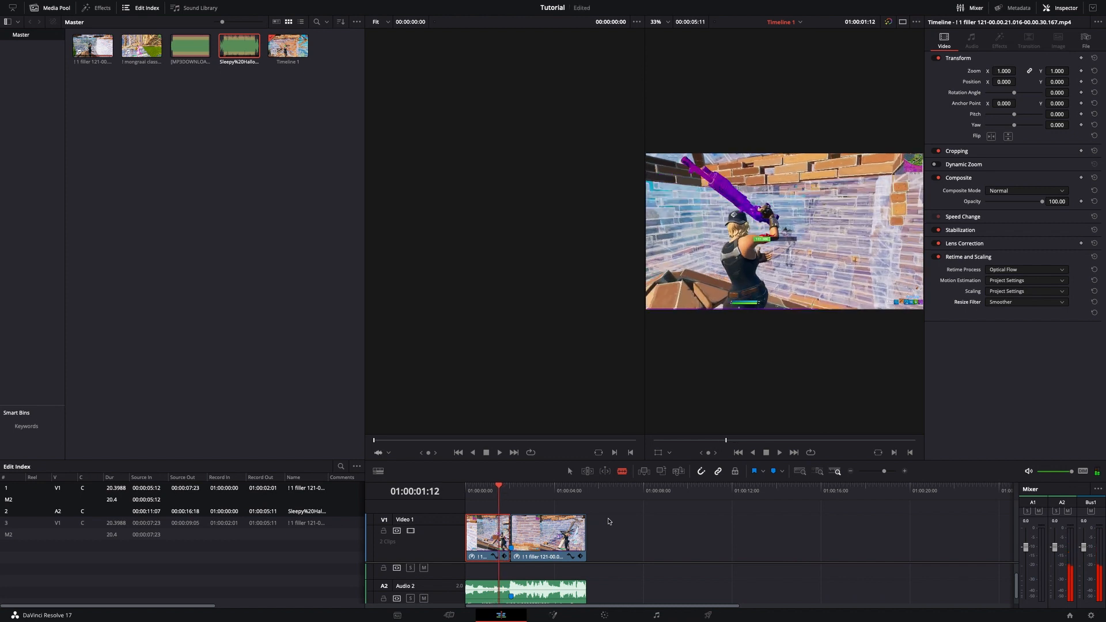
key("Left")
key("Left")
key("Left")
key("Left")
key("Left")
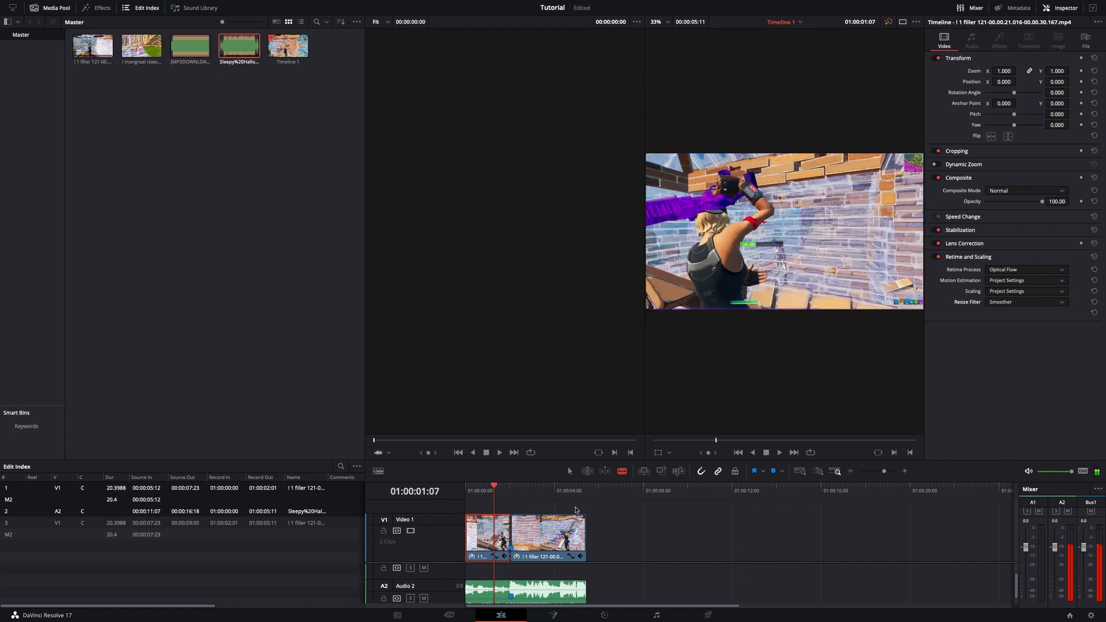
key("Right")
key("Right")
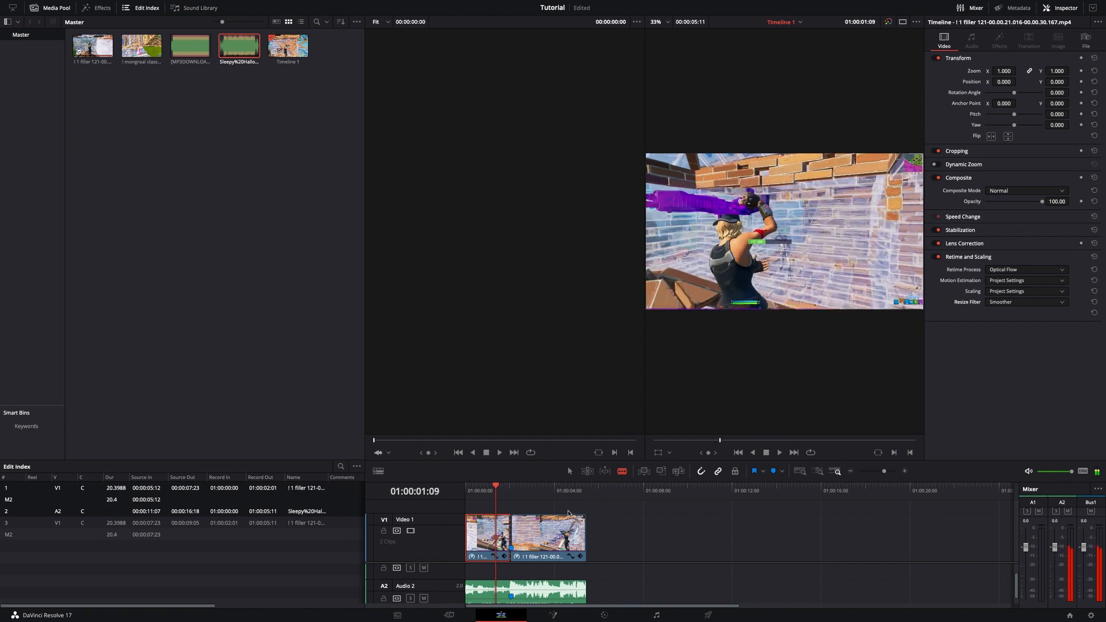
key("Right")
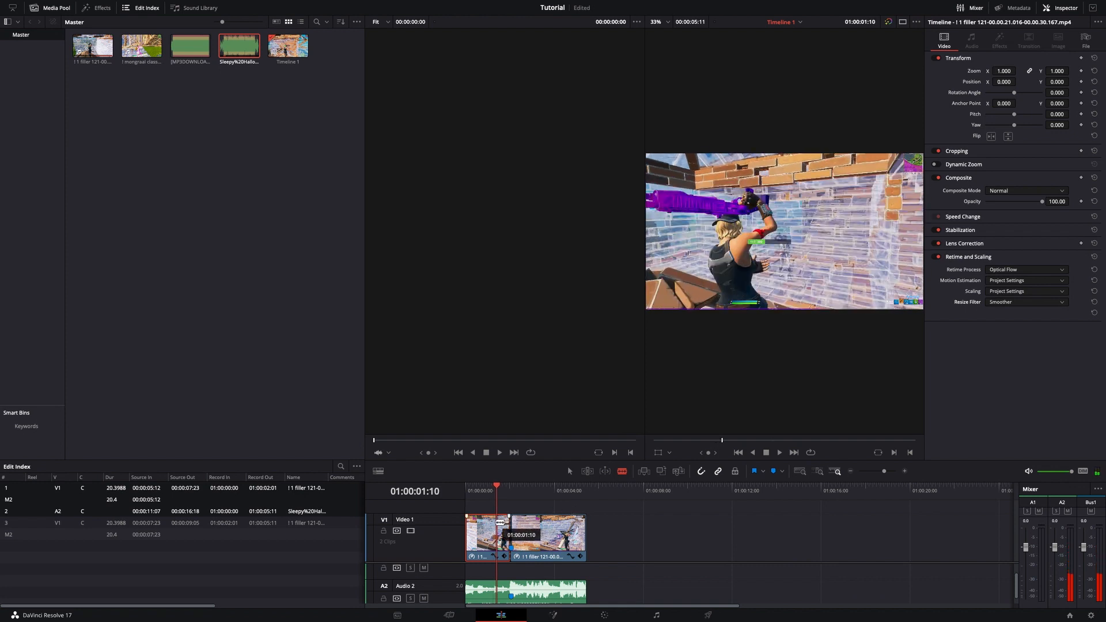
left_click(499, 522)
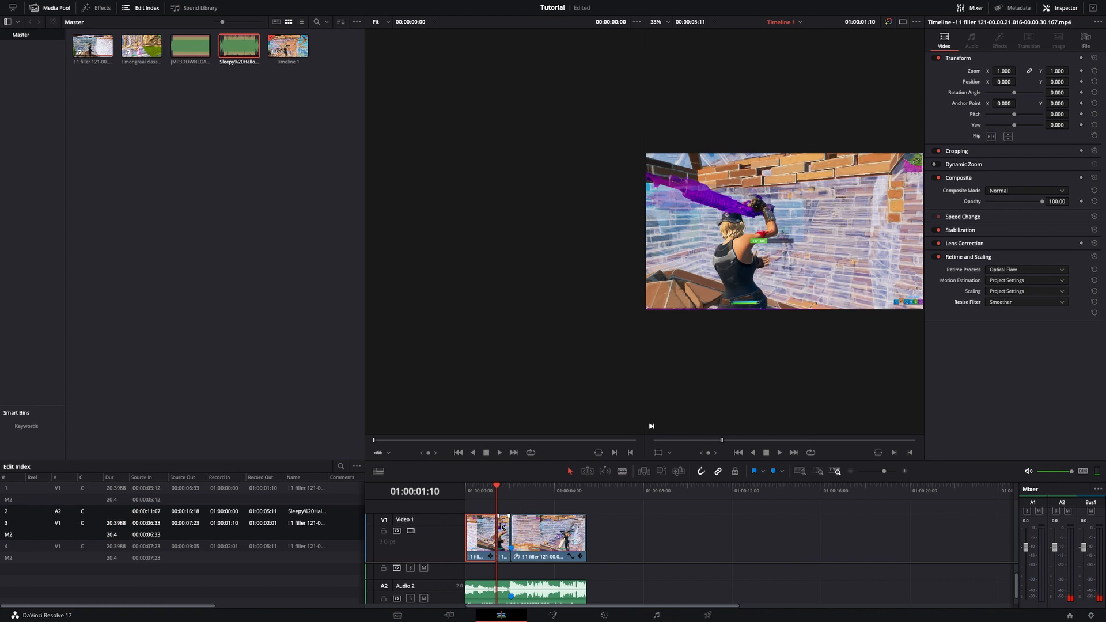
left_click_drag(502, 527, 509, 517)
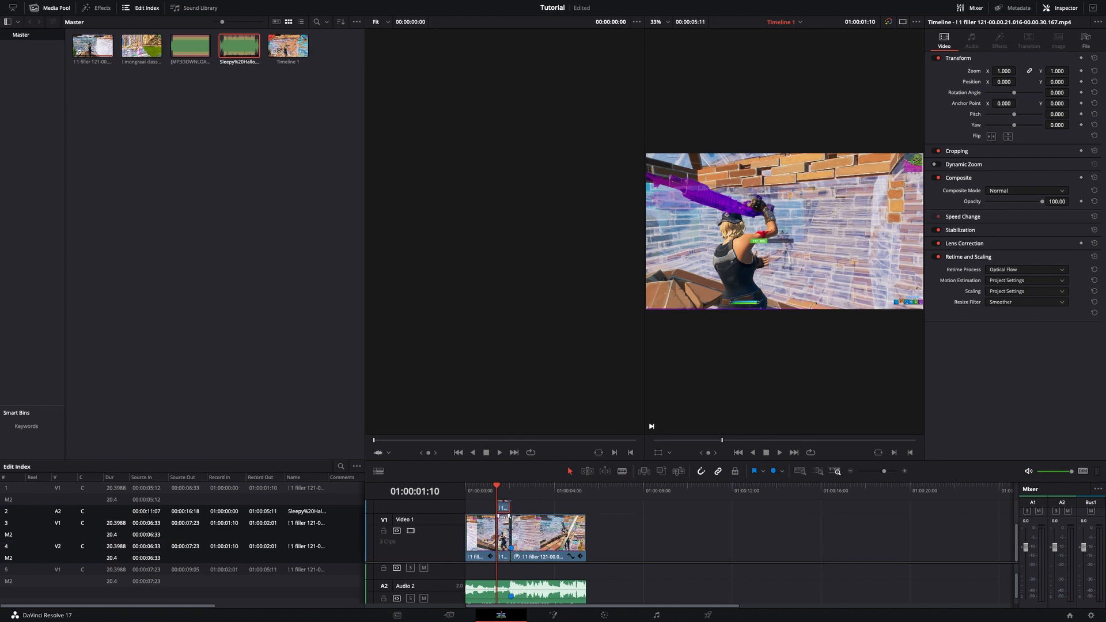
- On the Color page, add a circle window around the character in the duplicated segment, about size 52, aspect 38 and softness 18
left_click(604, 618)
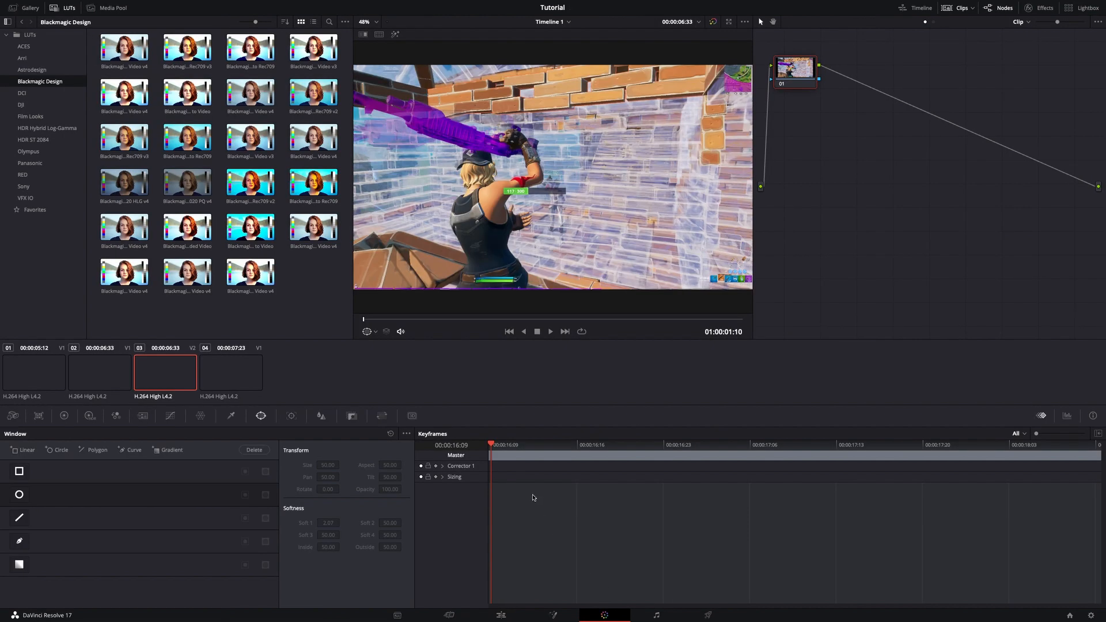
left_click(17, 496)
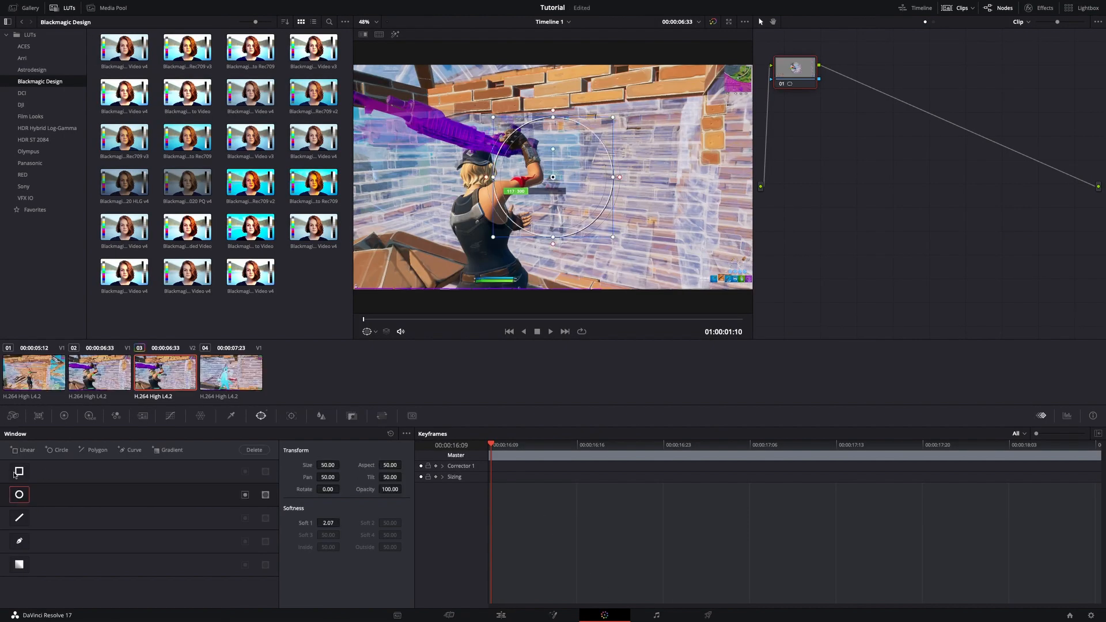
left_click_drag(522, 174, 493, 233)
left_click_drag(500, 179, 503, 147)
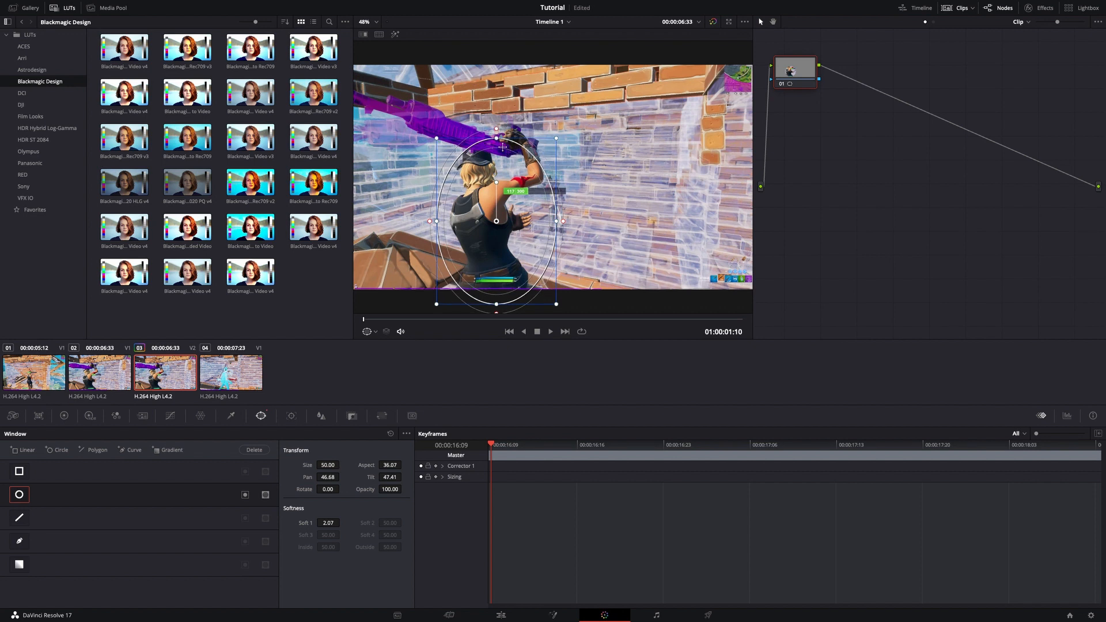
left_click_drag(529, 207, 504, 205)
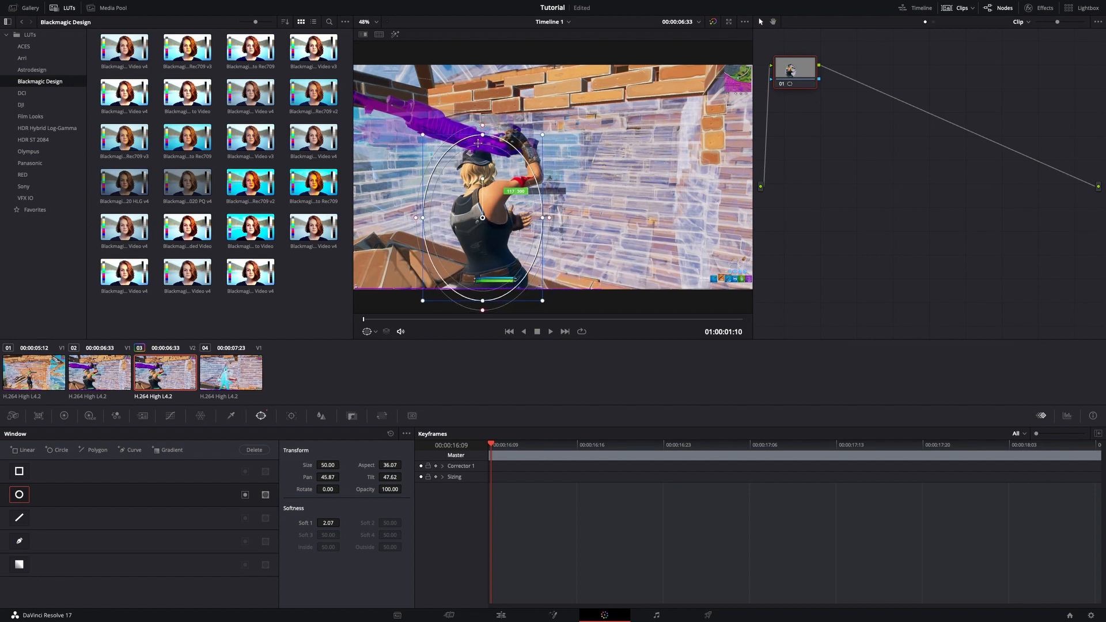
left_click_drag(477, 143, 503, 147)
left_click_drag(541, 215, 498, 218)
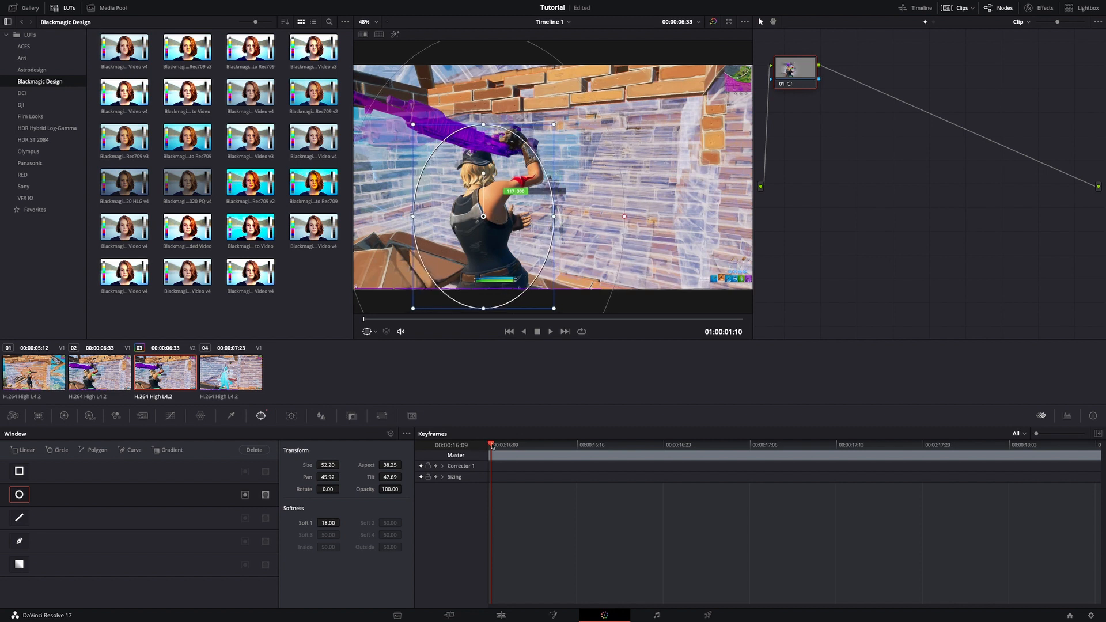
- Enable keyframing for Corrector 1 and refit the window around the character on the first frame, about size 51 and aspect 35
left_click_drag(492, 446, 470, 450)
left_click_drag(497, 231, 505, 220)
left_click_drag(575, 219, 568, 219)
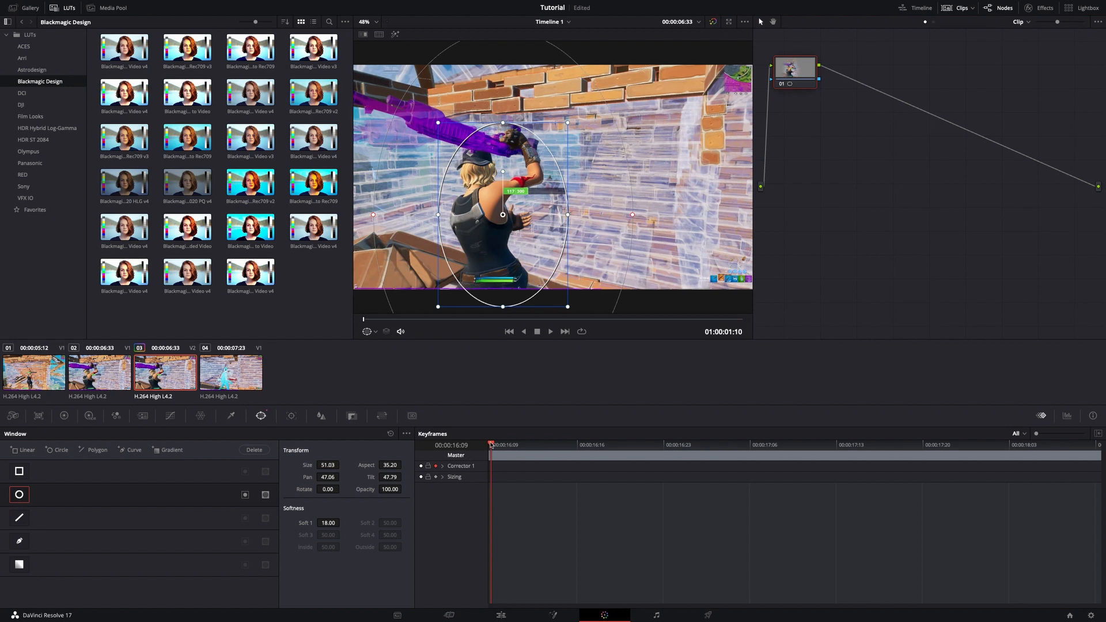
- At 01:00:01:20, refit the circle window around the character to about size 47, aspect 34 and pan 48
left_click_drag(515, 447, 580, 449)
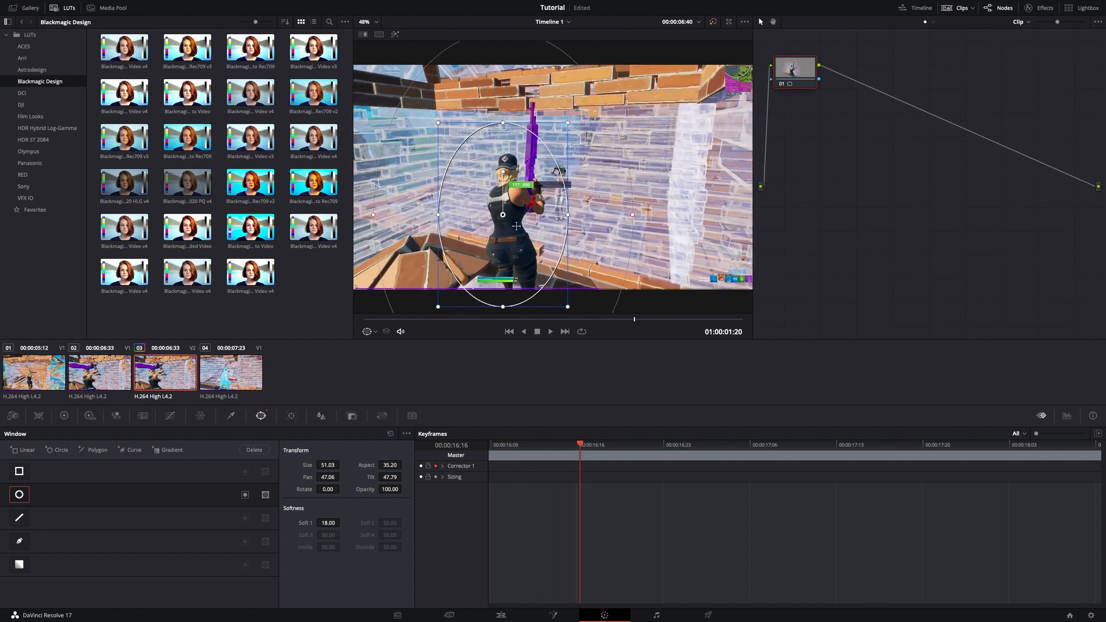
left_click_drag(516, 226, 572, 220)
left_click_drag(514, 125, 512, 134)
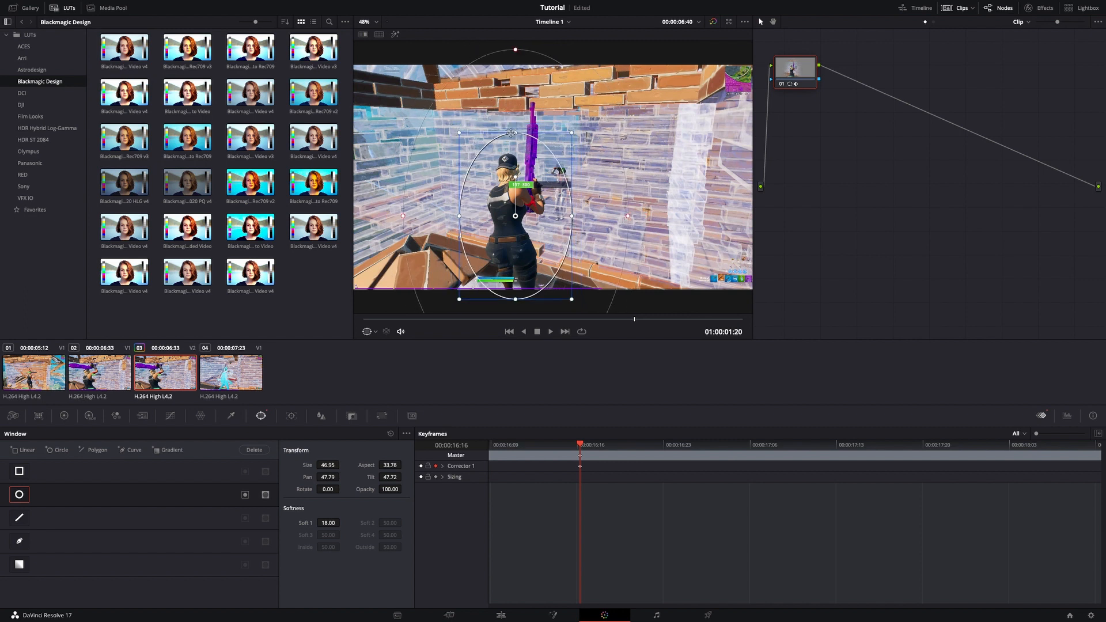
- At 01:00:01:21, refit the circle window around the character to about size 35, aspect 31, pan 48 and tilt 47
left_click_drag(581, 445, 641, 447)
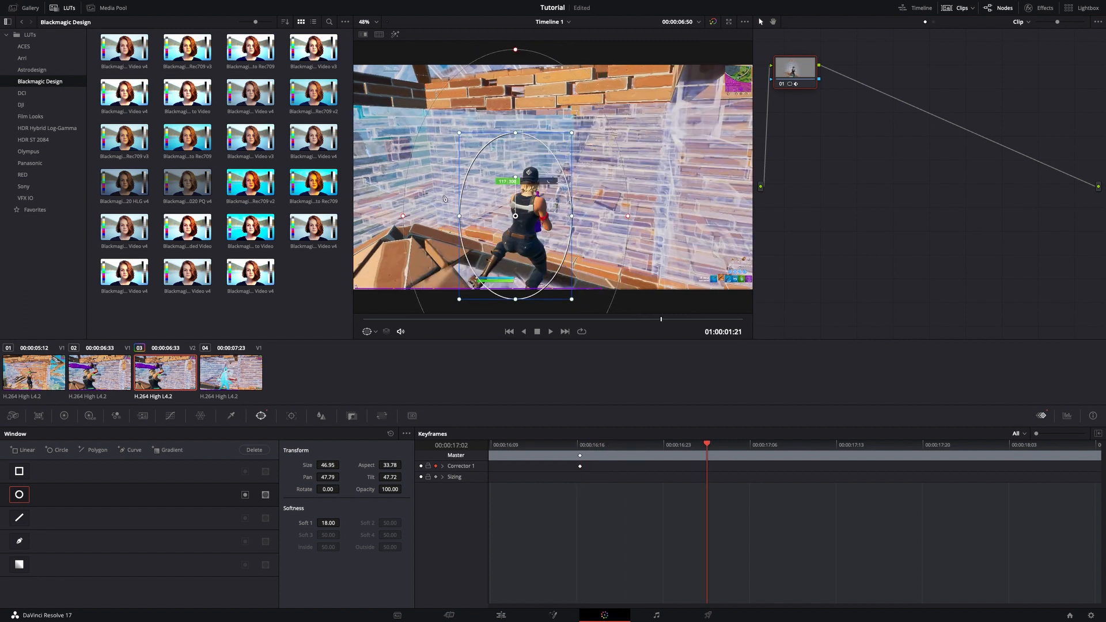
left_click_drag(514, 214, 528, 214)
left_click_drag(530, 134, 530, 154)
left_click_drag(533, 202, 563, 228)
left_click_drag(521, 166, 521, 161)
left_click_drag(719, 450, 774, 448)
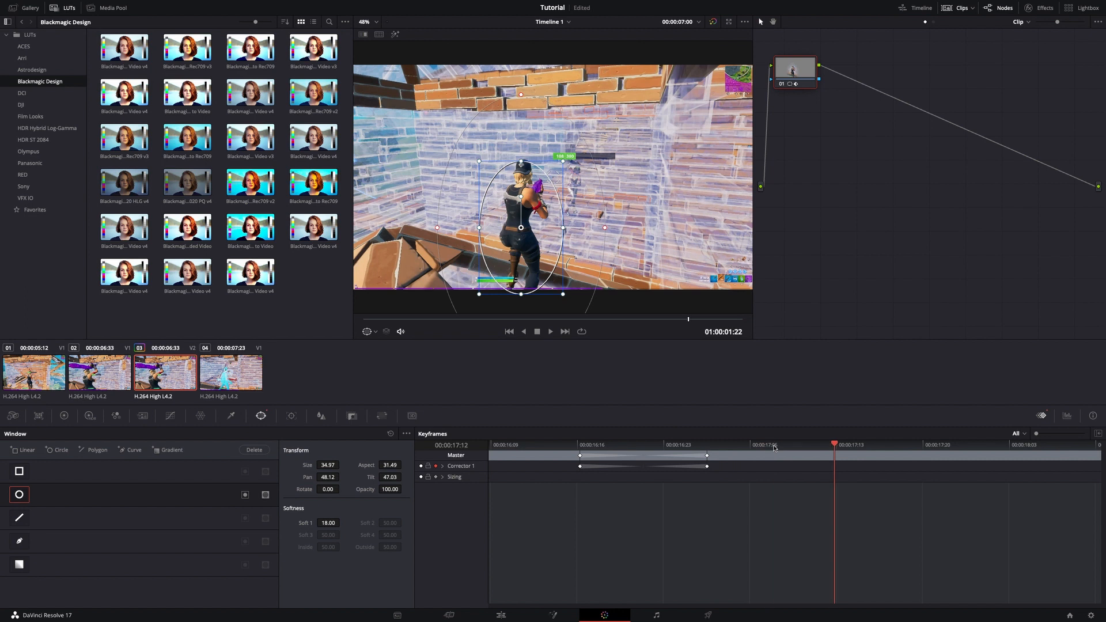
- Add an alpha output to the node graph and connect the alpha output of node 01 to it
right_click(892, 164)
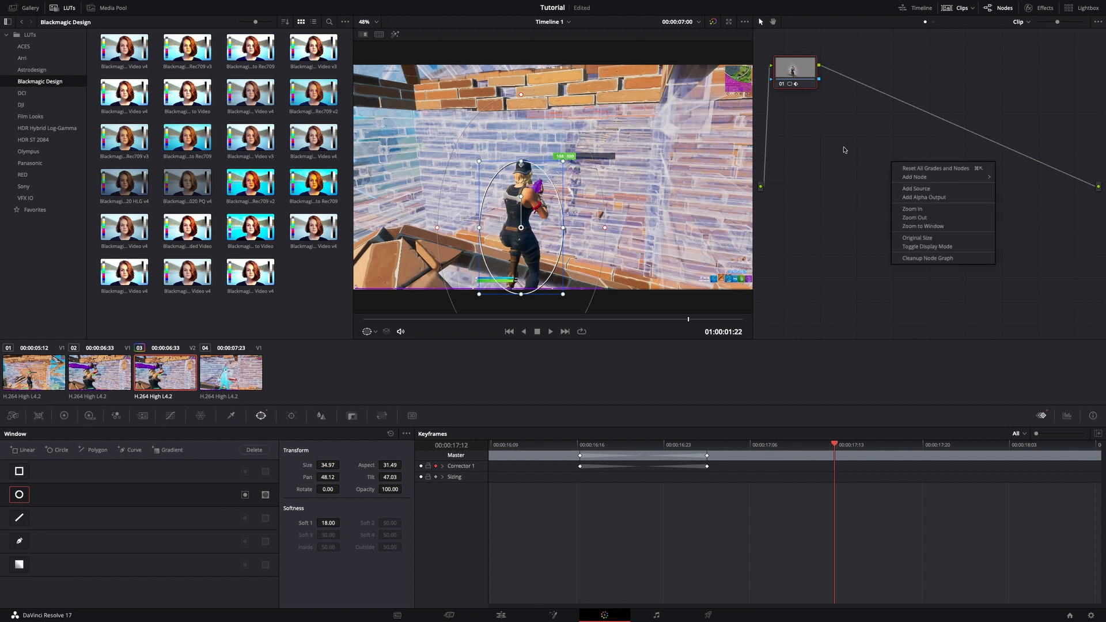
left_click(928, 199)
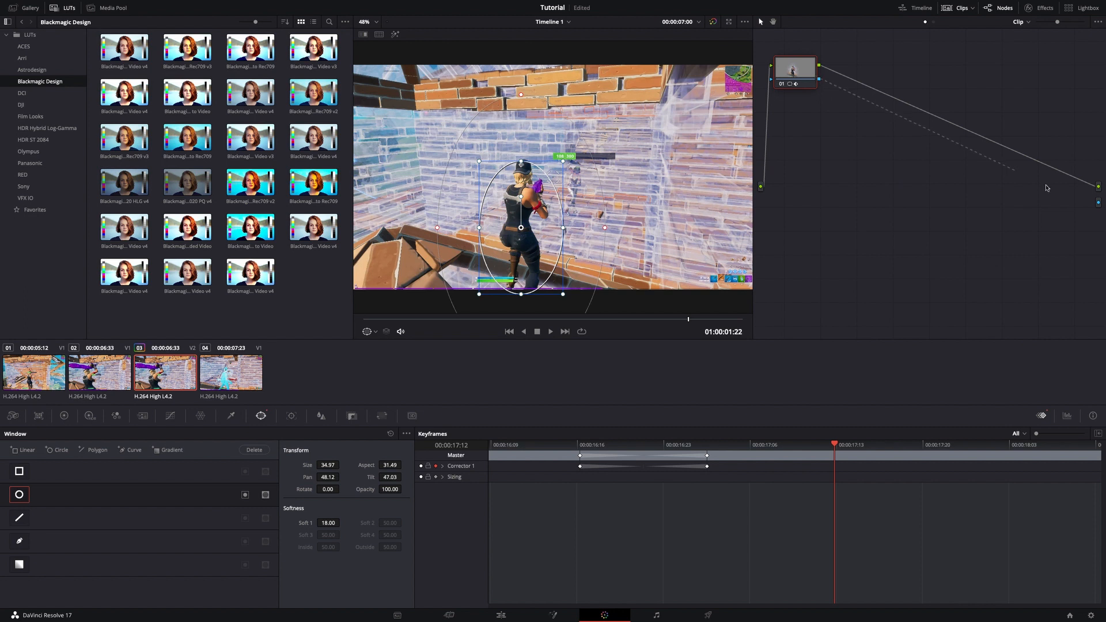
left_click_drag(1047, 188, 1100, 203)
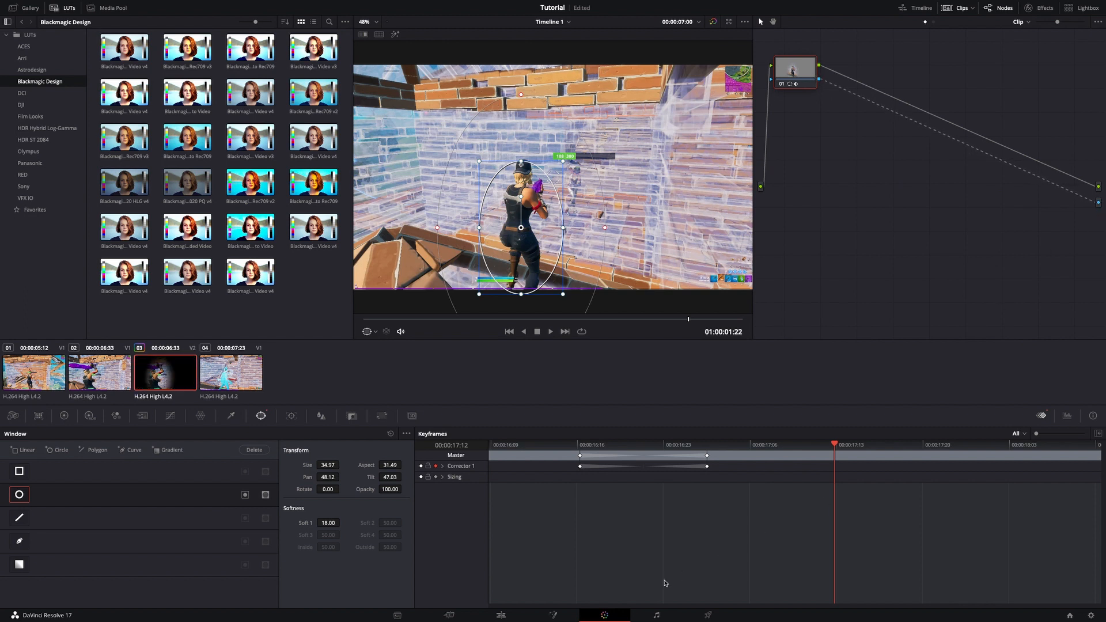
- On the Fusion page, add an Edge Detect node between MediaIn1 and MediaOut1
left_click(553, 615)
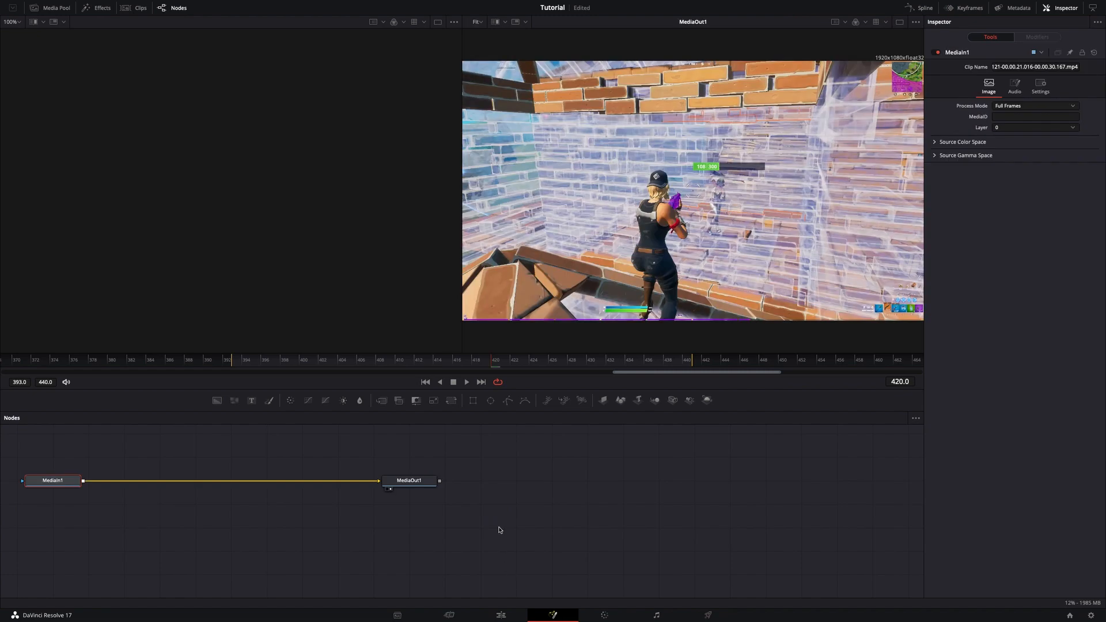
key("ctrl+space")
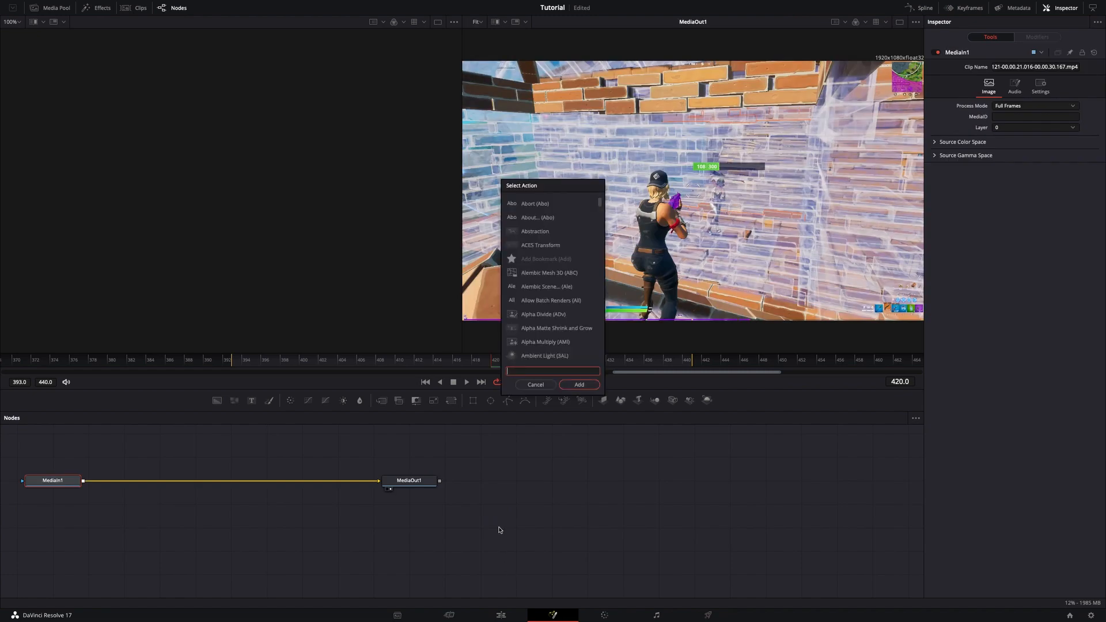
type("edg")
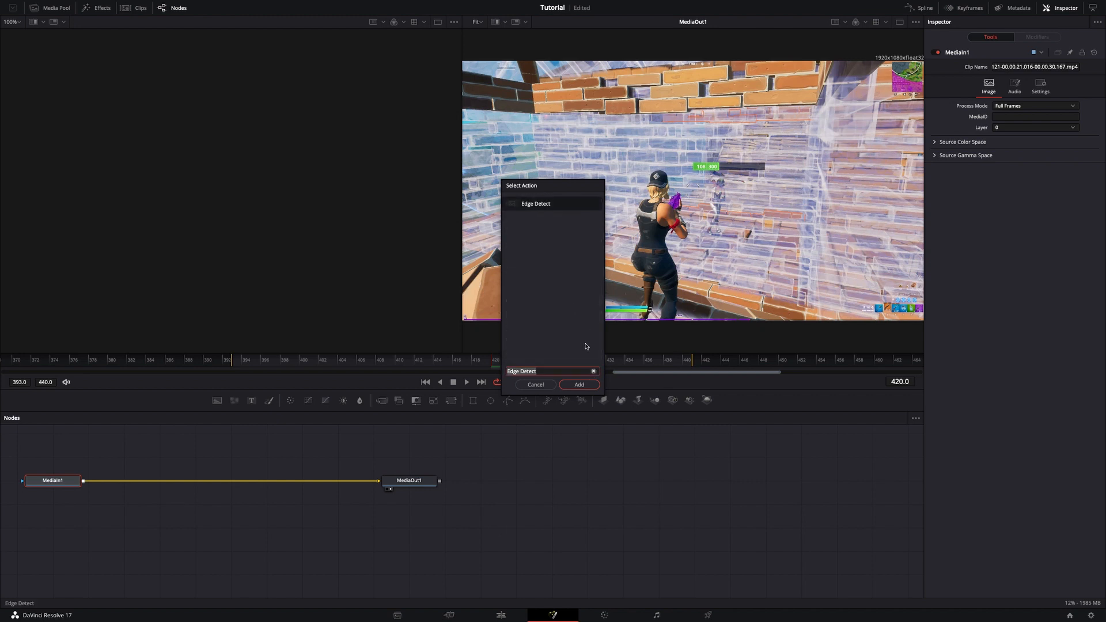
left_click(579, 385)
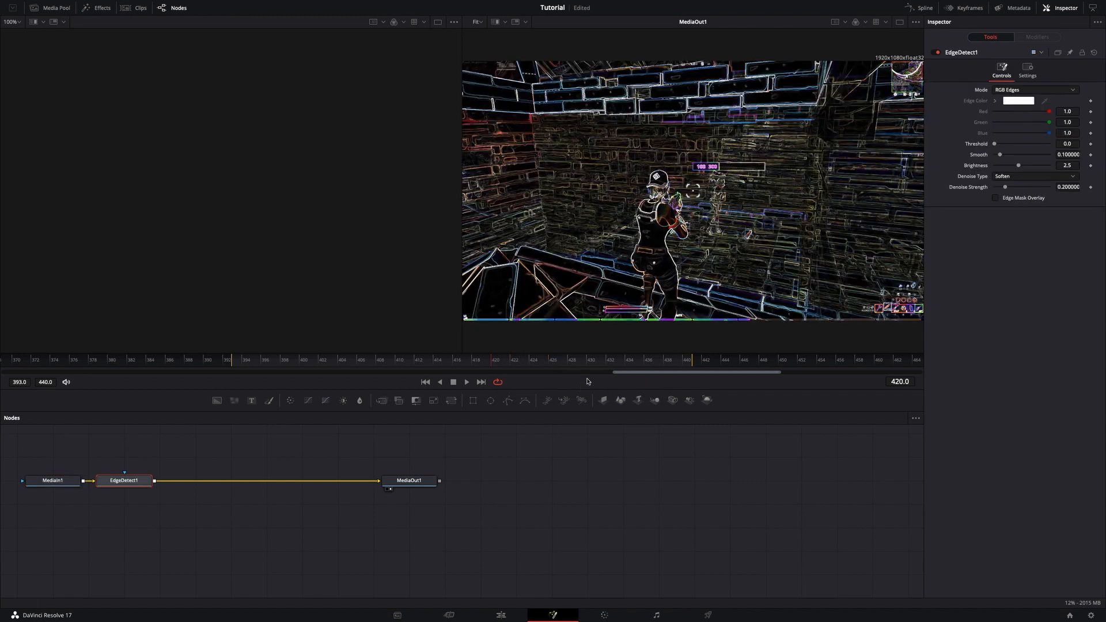
- Set Edge Detect to Grayscale Edges with brightness 5.0, denoise type Sharpen and denoise strength 1.0
left_click(1020, 90)
left_click(1014, 102)
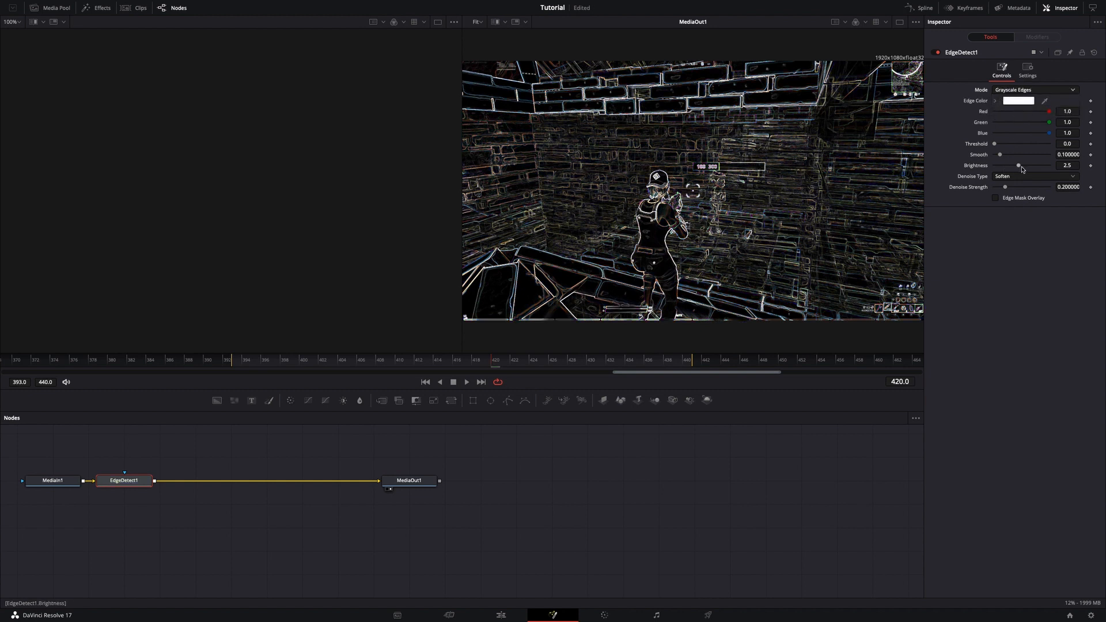
left_click_drag(1019, 165, 1088, 167)
left_click_drag(1005, 187, 1101, 190)
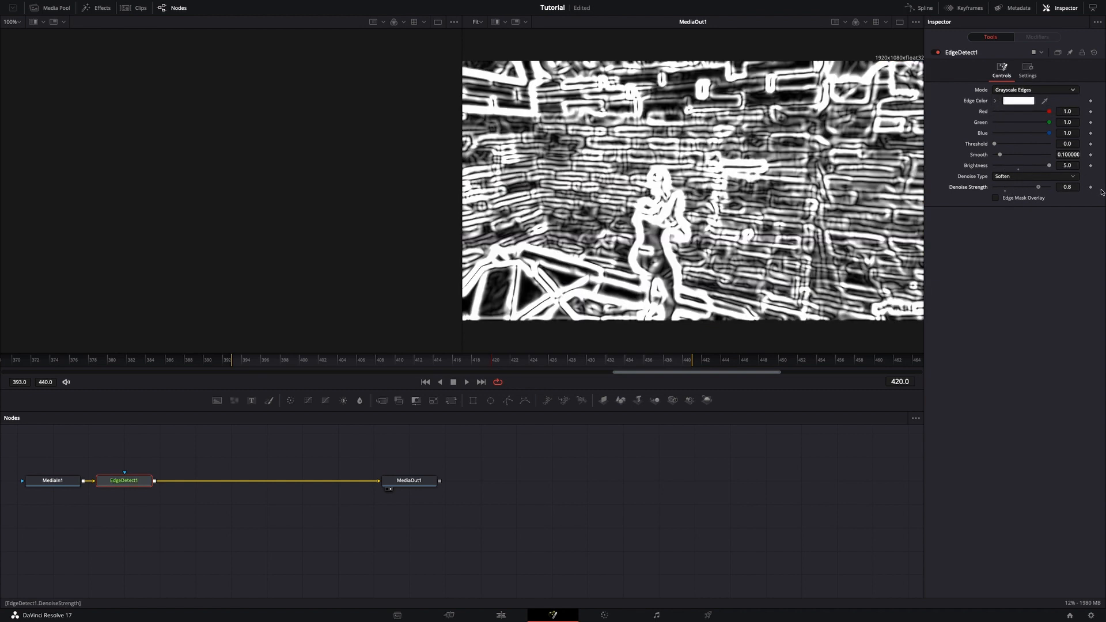
left_click(1027, 177)
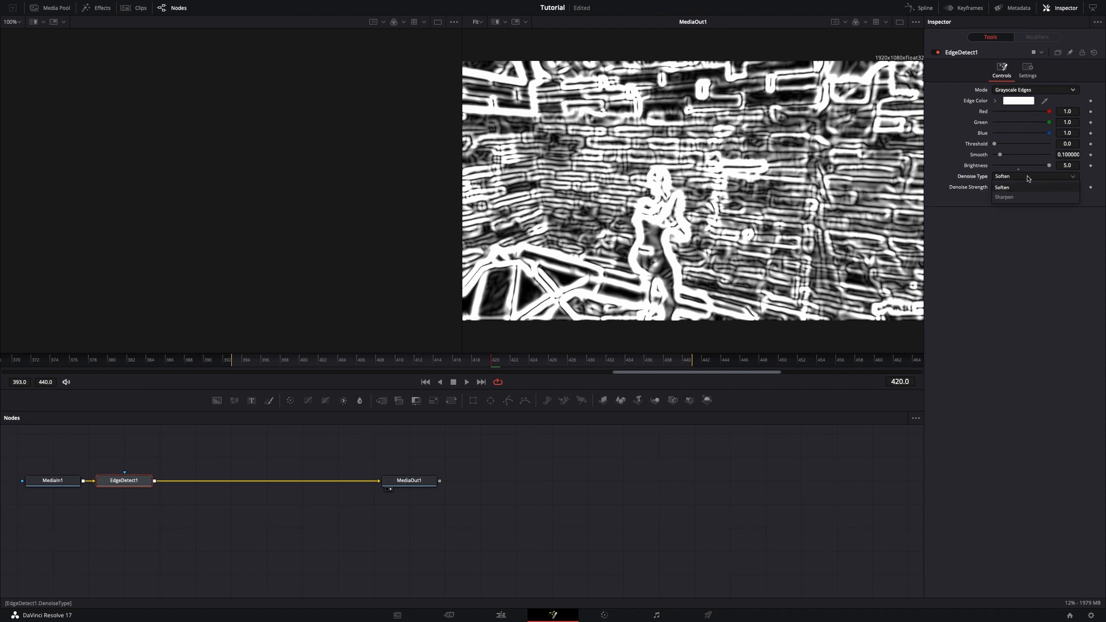
left_click(1029, 198)
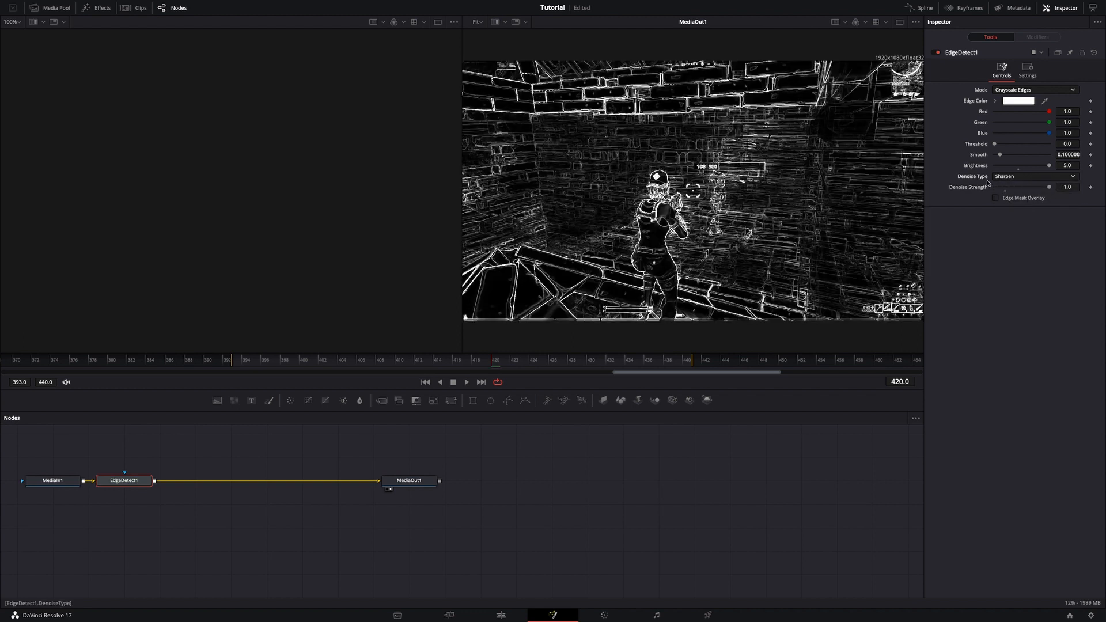
- On the Edit page, review the masked edge effect frame by frame back to the start of the duplicated segment
left_click(501, 614)
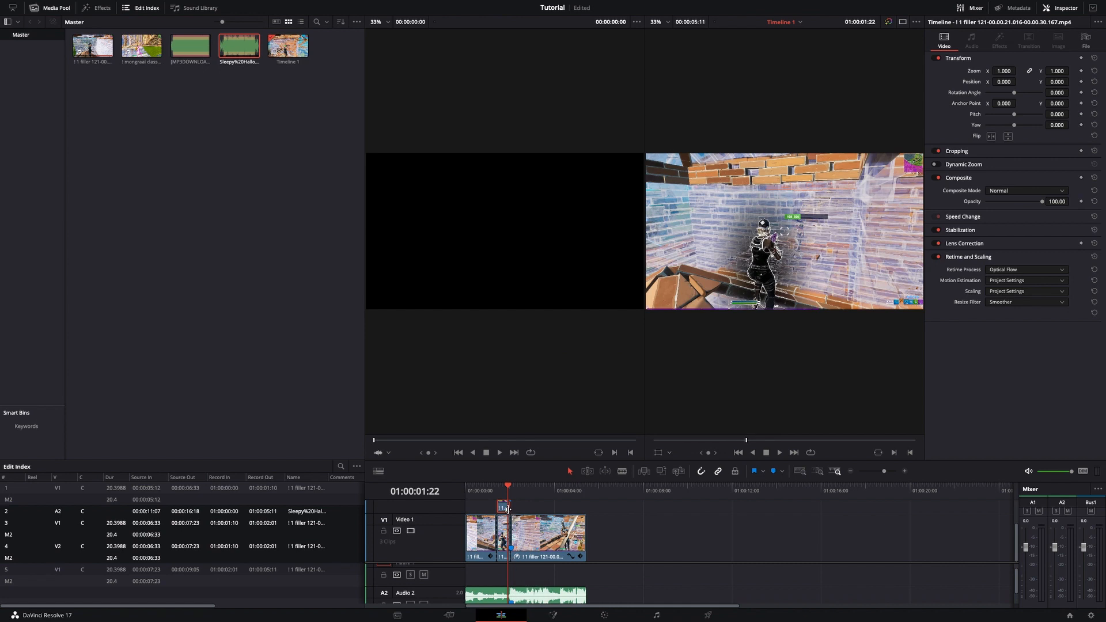
key("Left")
key("Left")
key("Left")
key("Left")
key("Left")
key("Left")
key("Left")
key("Left")
key("Left")
key("Left")
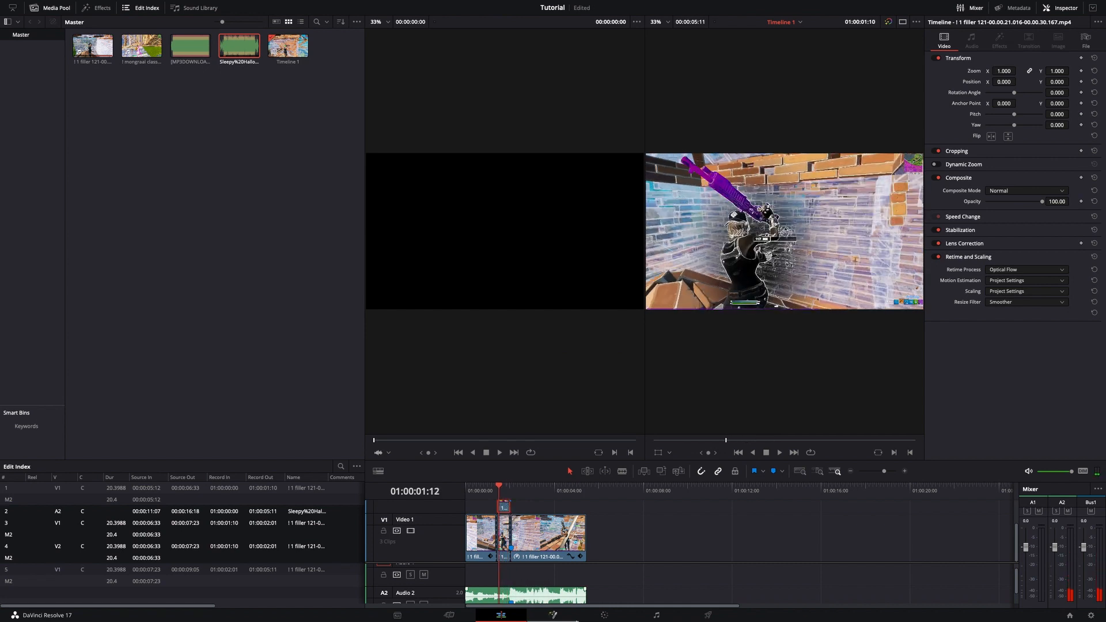
key("Left")
key("Left")
key("Left")
left_click(553, 619)
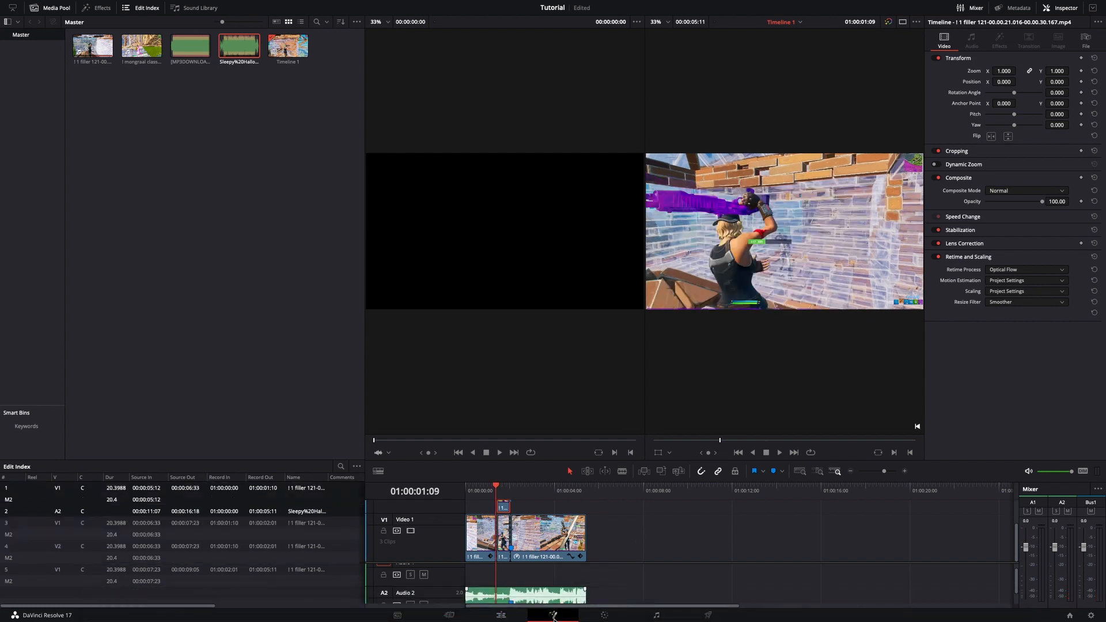
left_click(560, 616)
left_click(873, 595)
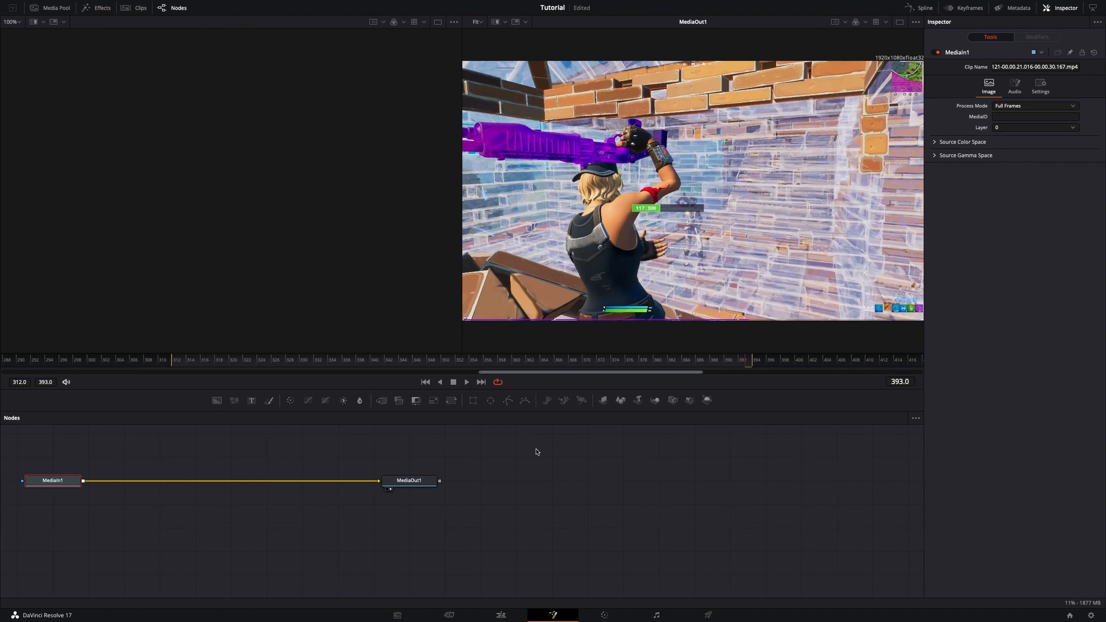
left_click(501, 616)
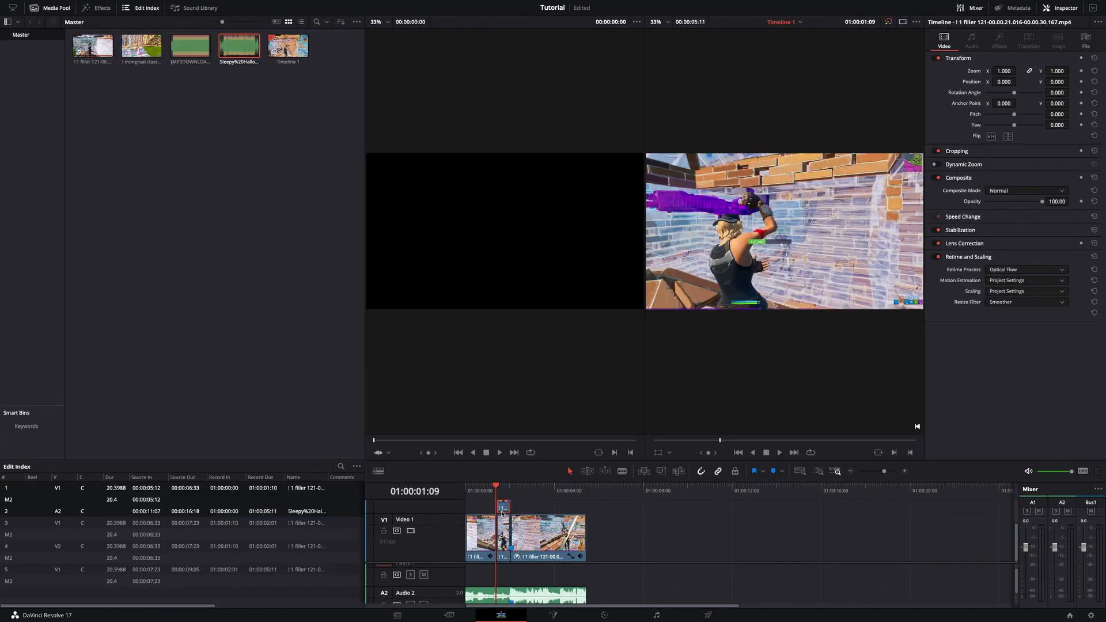
- On the Color page at 01:00:01:12, refit the circle window around the character to about size 37, aspect 26 and pan 47
key("Right")
key("Right")
key("Right")
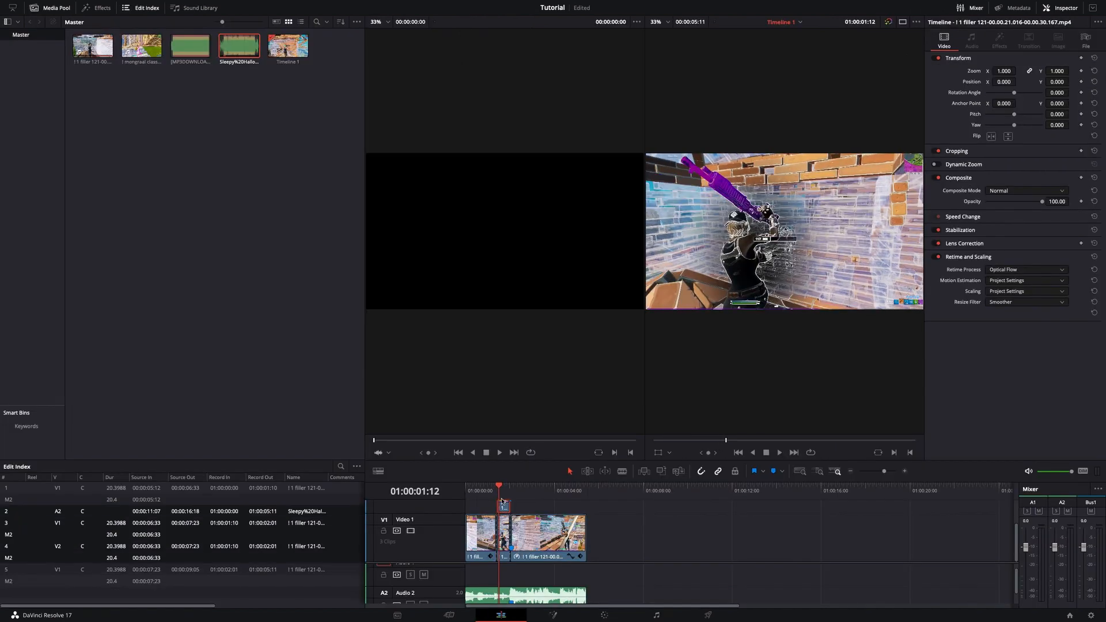
left_click(561, 617)
left_click(604, 614)
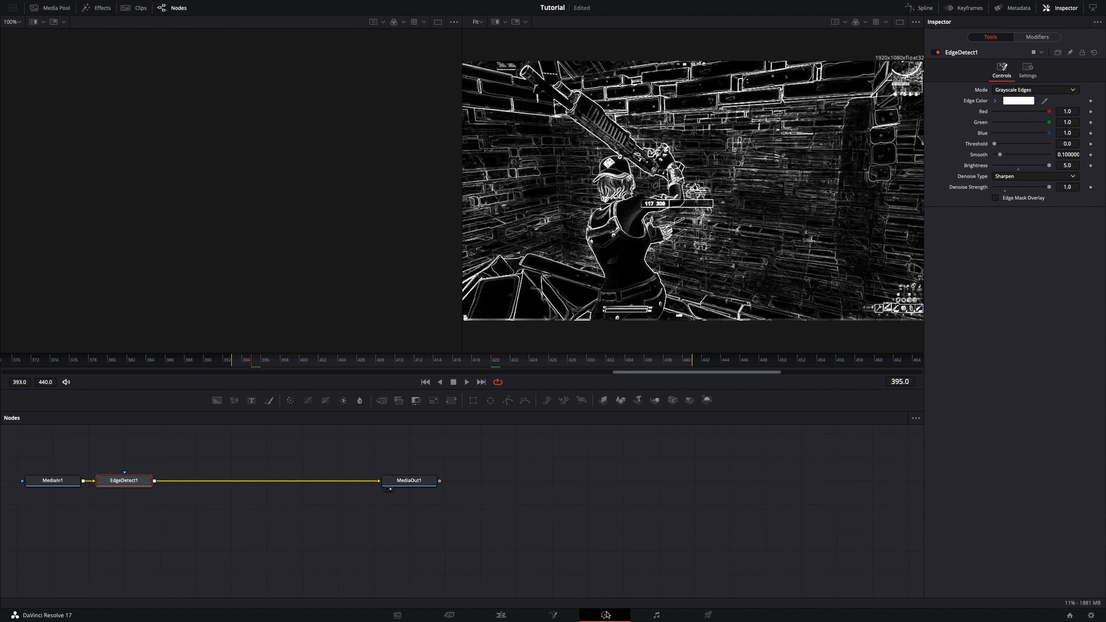
left_click_drag(568, 218, 512, 192)
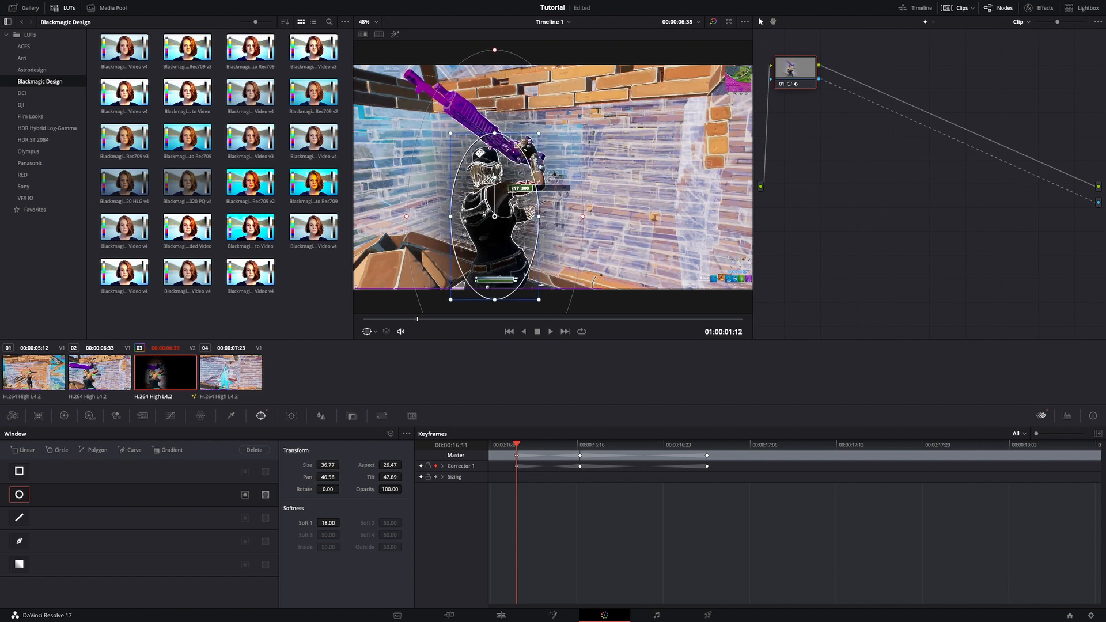
left_click_drag(522, 449, 517, 482)
- In the Fusion page's Edge Detect node, set the edge color to turquoise (red 0.11, green 1.0, blue 0.85) and smooth to 0.126
left_click(520, 614)
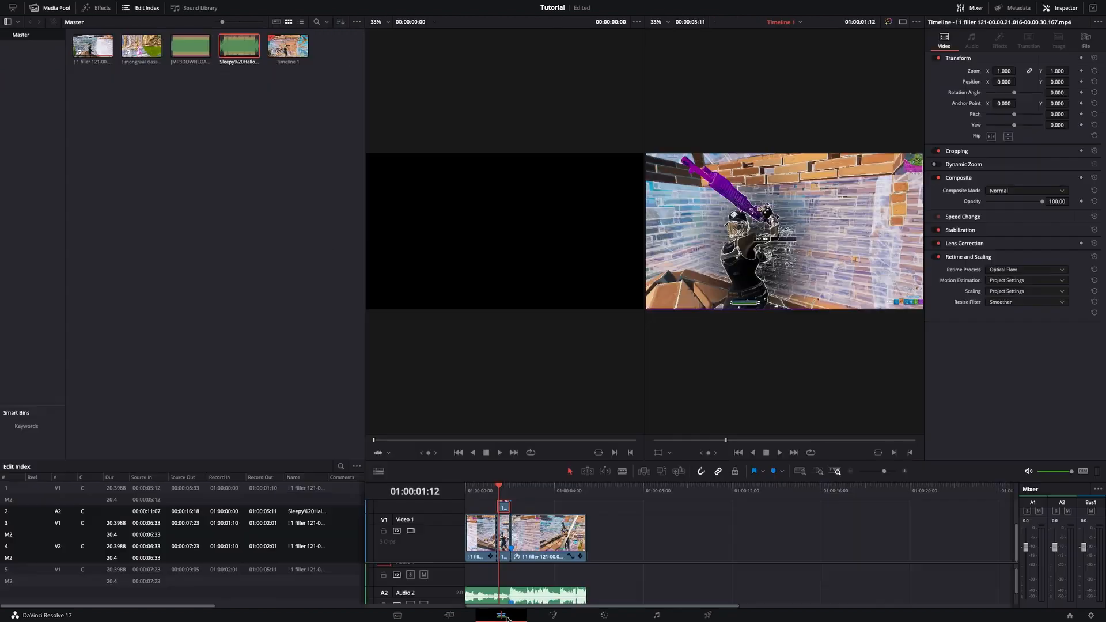
left_click(544, 620)
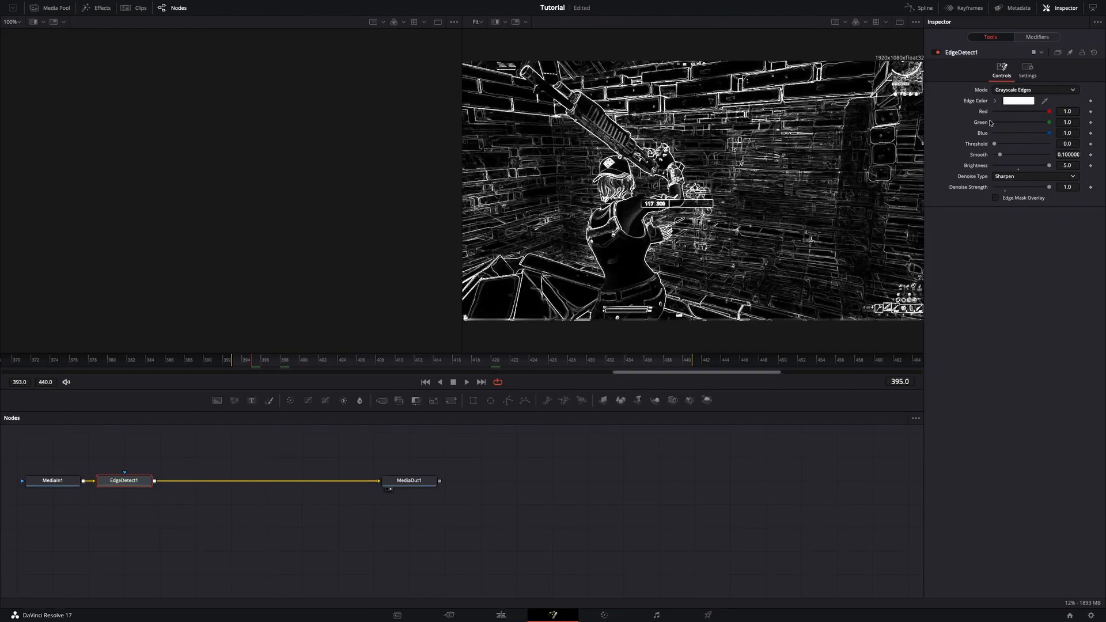
left_click(1019, 100)
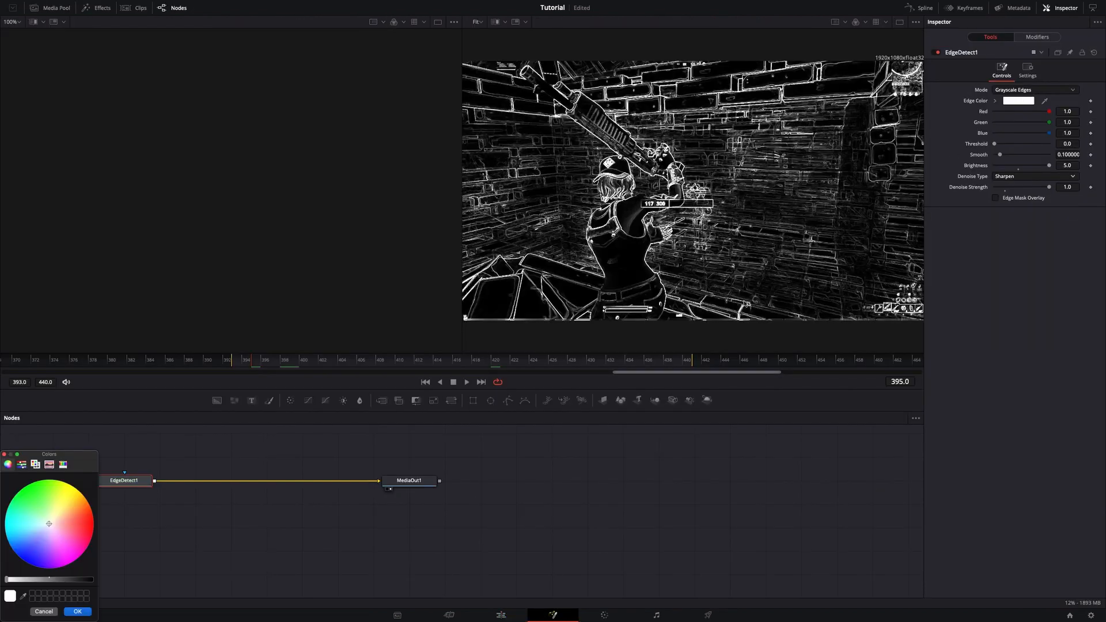
left_click(16, 516)
left_click(77, 611)
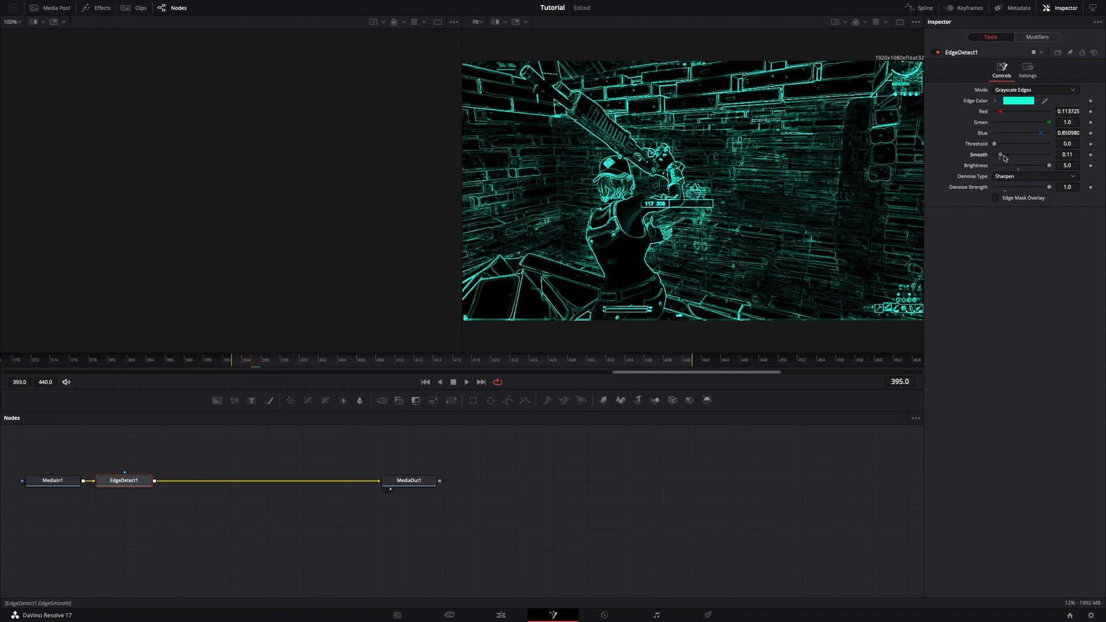
left_click_drag(1004, 158, 1005, 158)
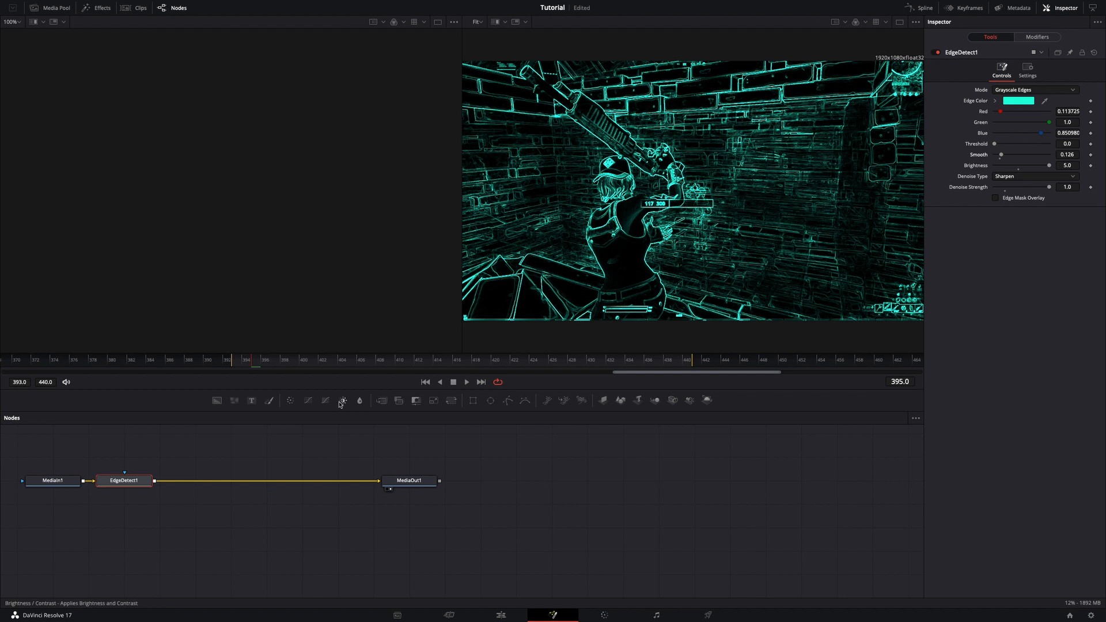
- Insert a Brightness/Contrast node between Edge Detect and MediaOut1 and set its saturation to 5.0
left_click_drag(343, 401, 323, 483)
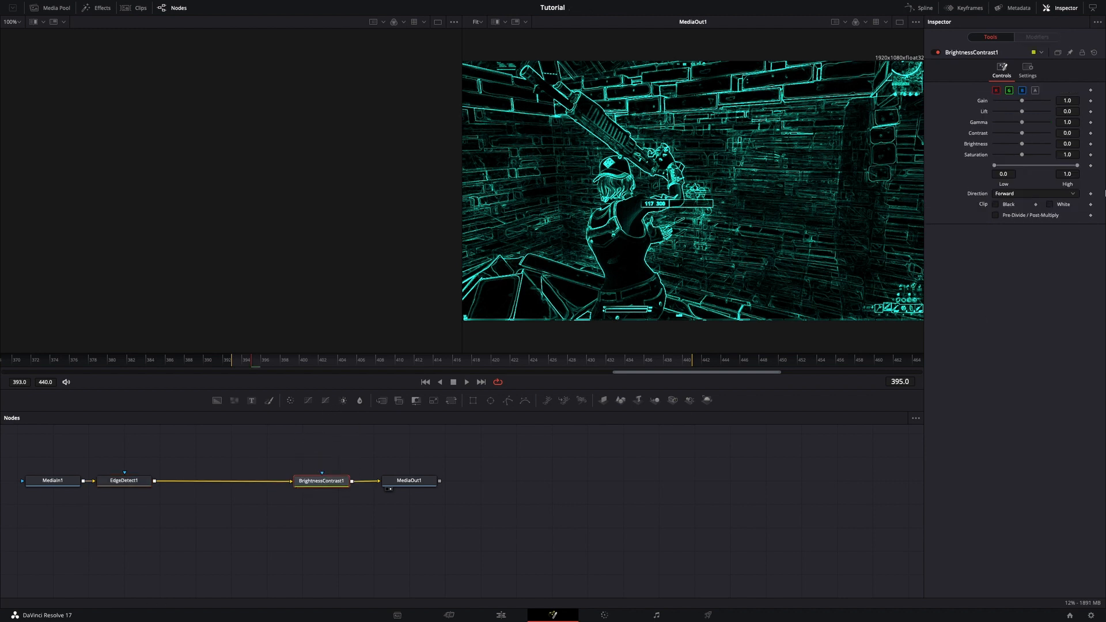
mouse_move(1023, 144)
left_mouse_down()
mouse_move(1036, 144)
mouse_move(1026, 148)
left_mouse_up()
double_click(1026, 147)
left_click_drag(1022, 155, 1057, 156)
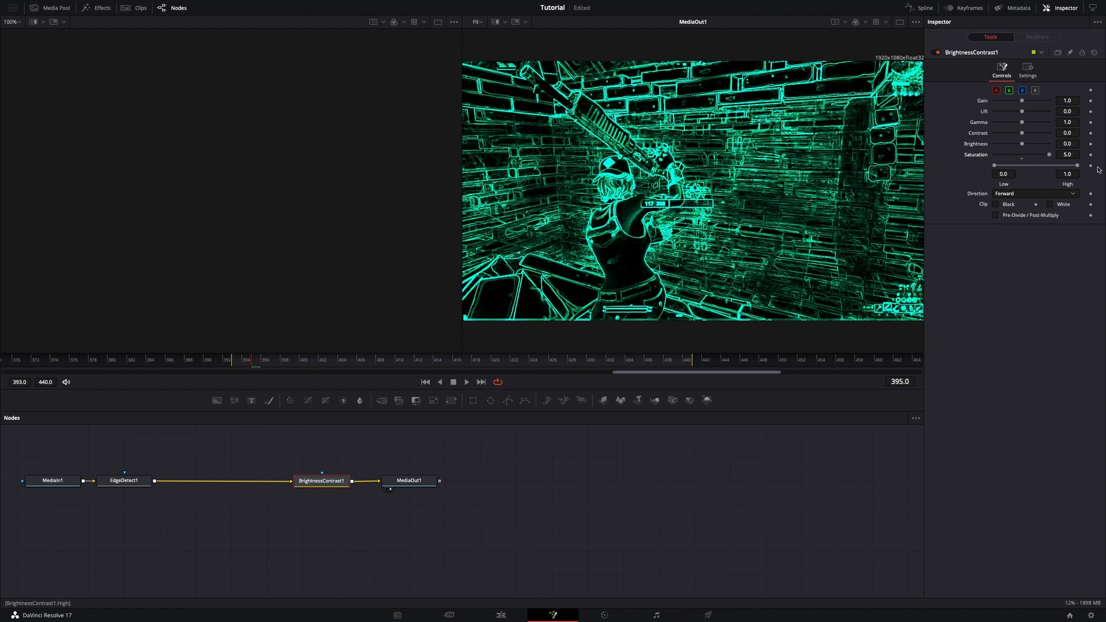
- On the Color page at 01:00:01:12, tighten the circle window around the character to about size 31 and aspect 25
left_click(500, 614)
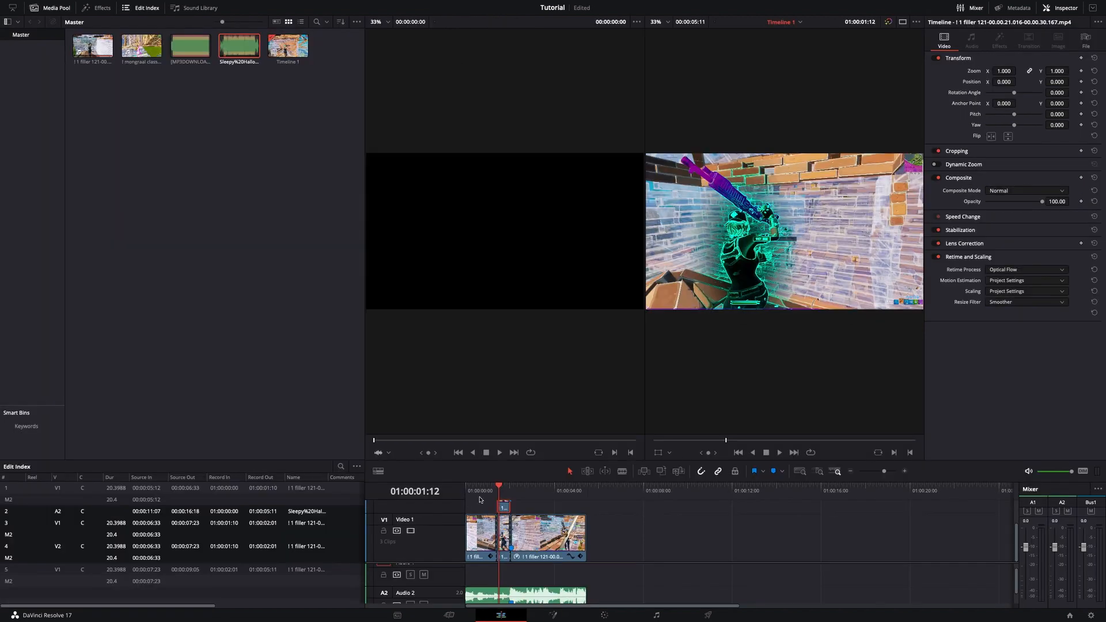
left_click(604, 615)
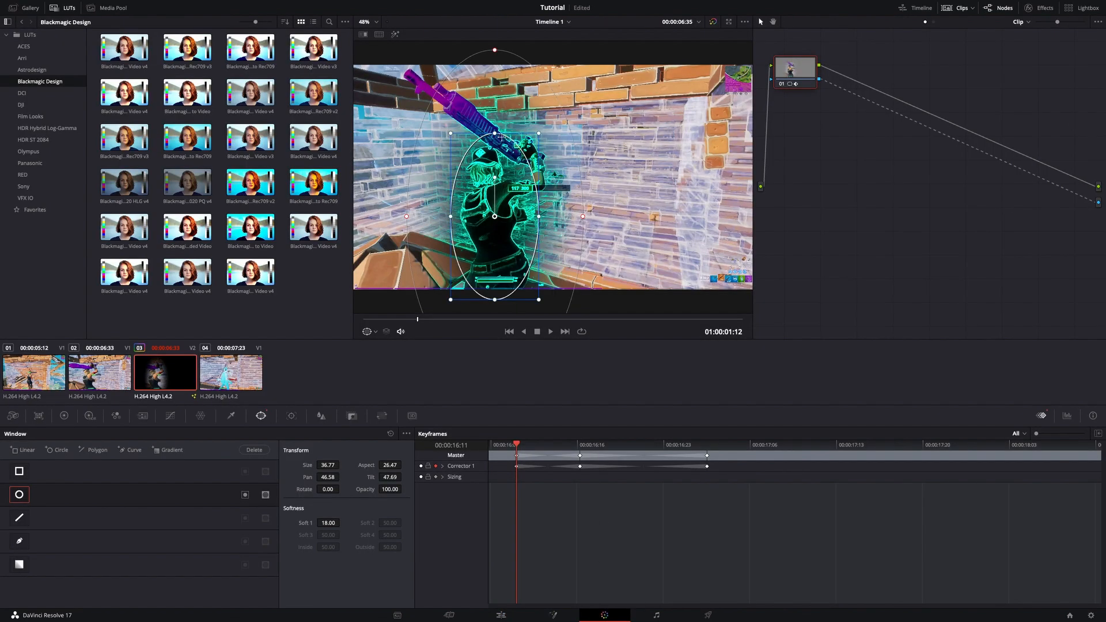
left_click_drag(502, 137, 510, 165)
left_click_drag(541, 218, 530, 219)
- Change the Edge Detect edge color to purple (red 0.50, green 0.26, blue 0.99) and check it on the Edit page
left_click(552, 615)
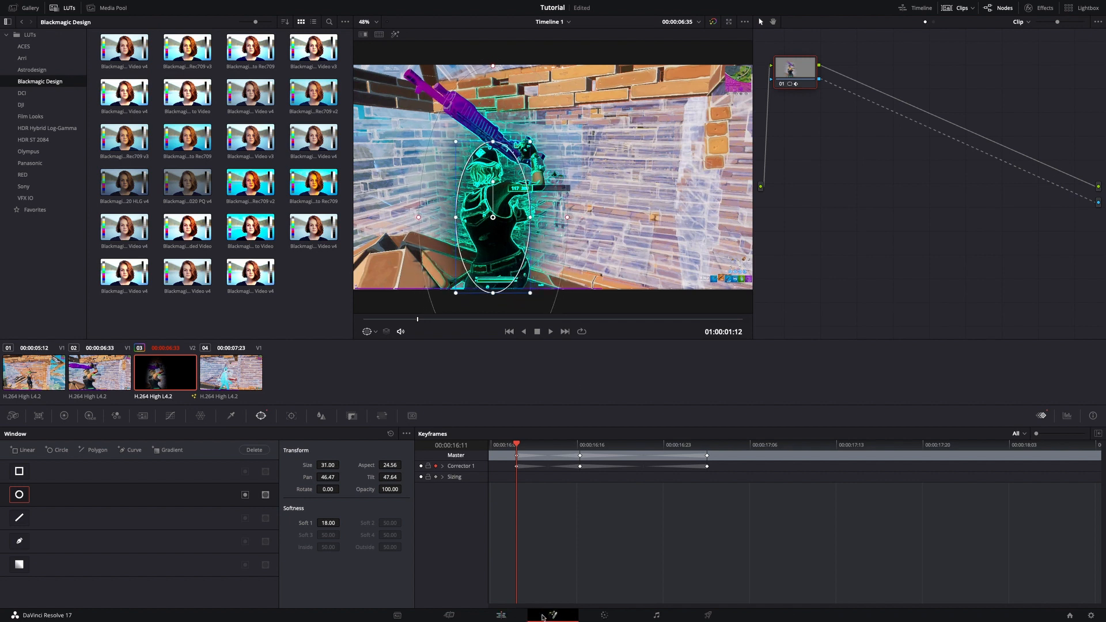
left_click(145, 481)
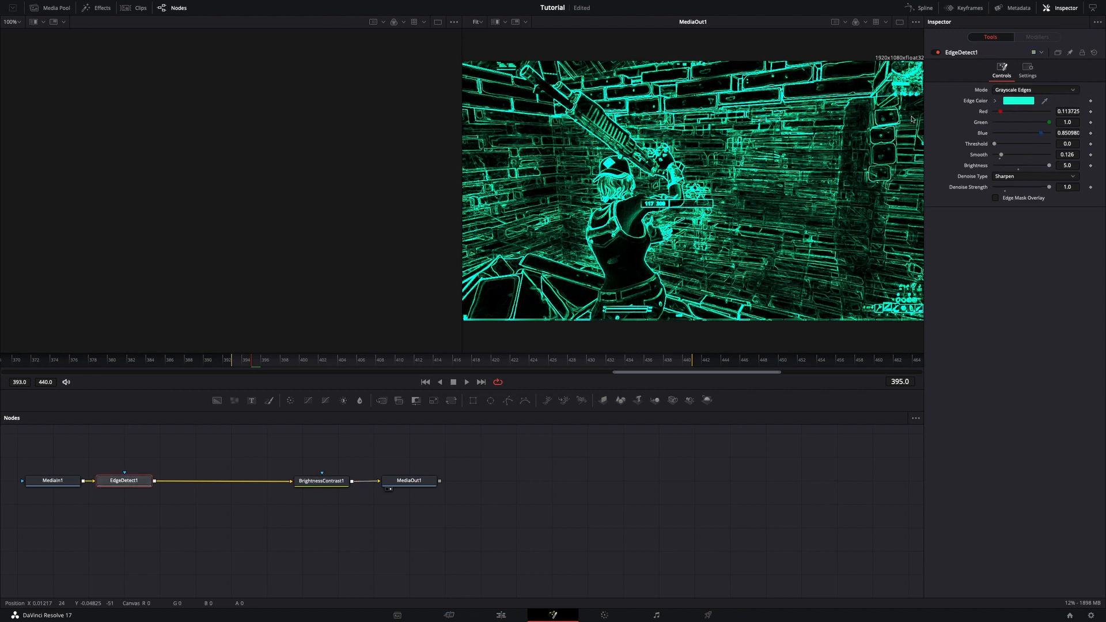
left_click(1019, 101)
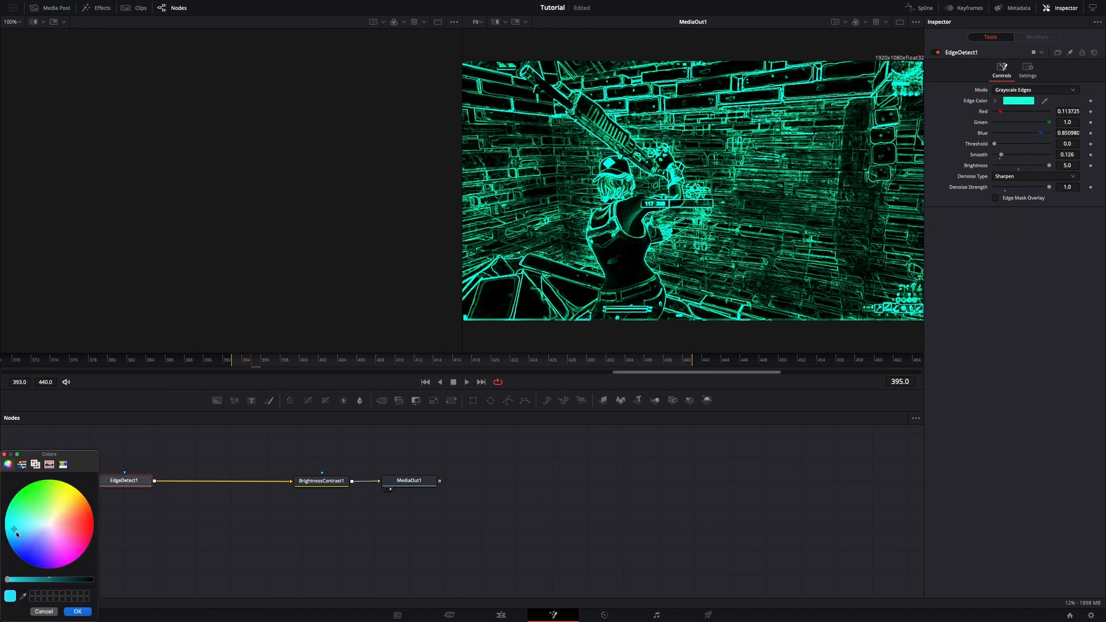
left_click_drag(17, 535, 44, 555)
left_click(78, 612)
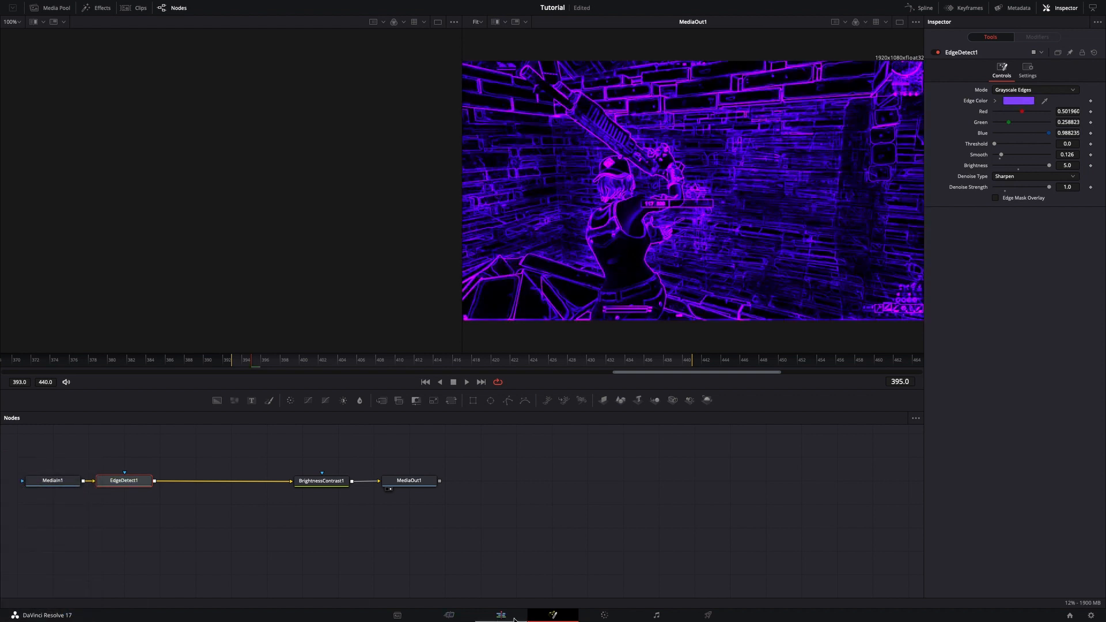
left_click(501, 616)
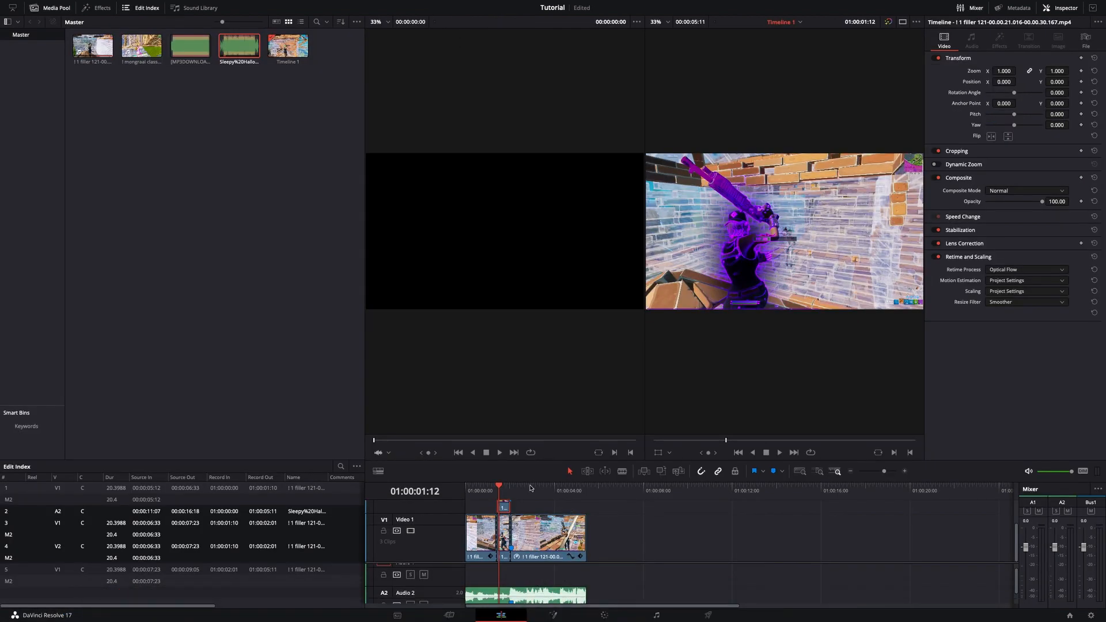
- On the Fusion page, move the Brightness/Contrast node next to Edge Detect and insert a Light Rays node after it
key("space")
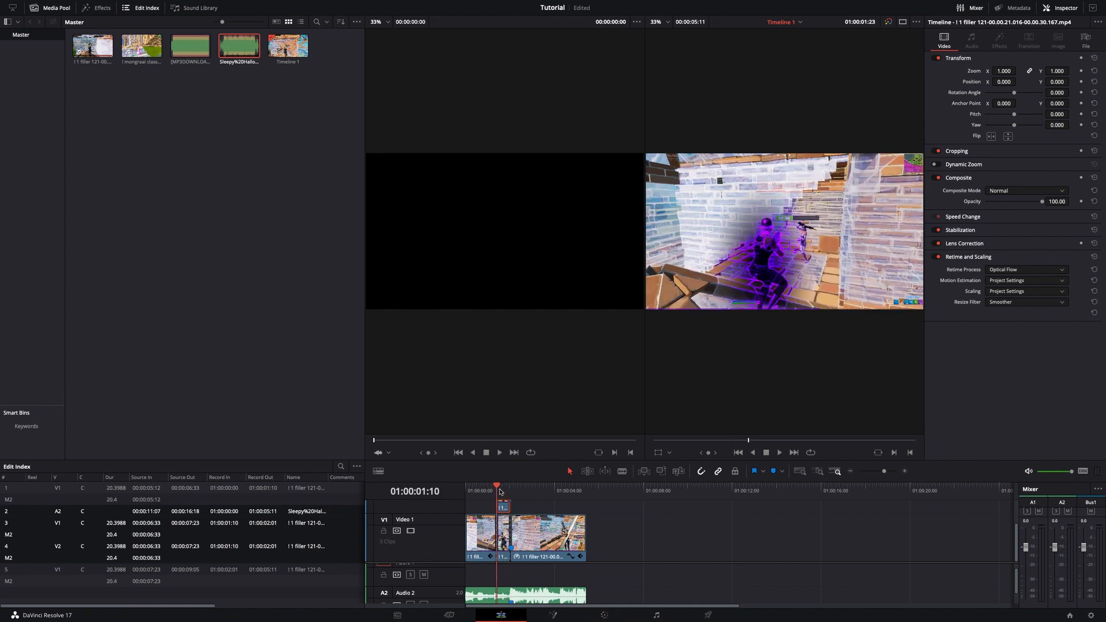
left_click(553, 615)
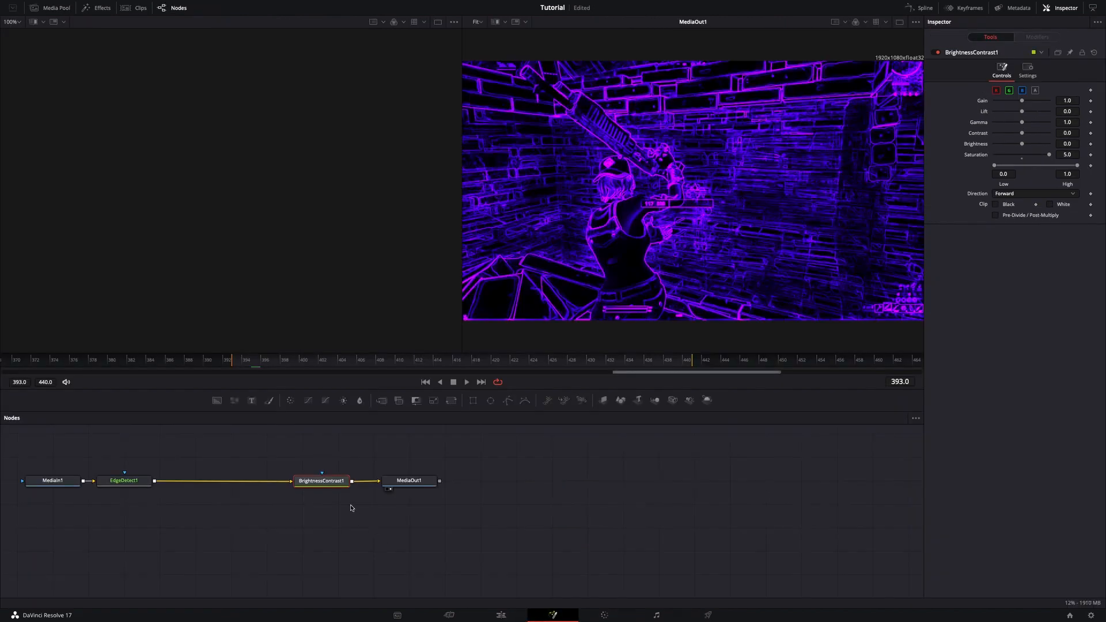
left_click_drag(311, 486, 188, 485)
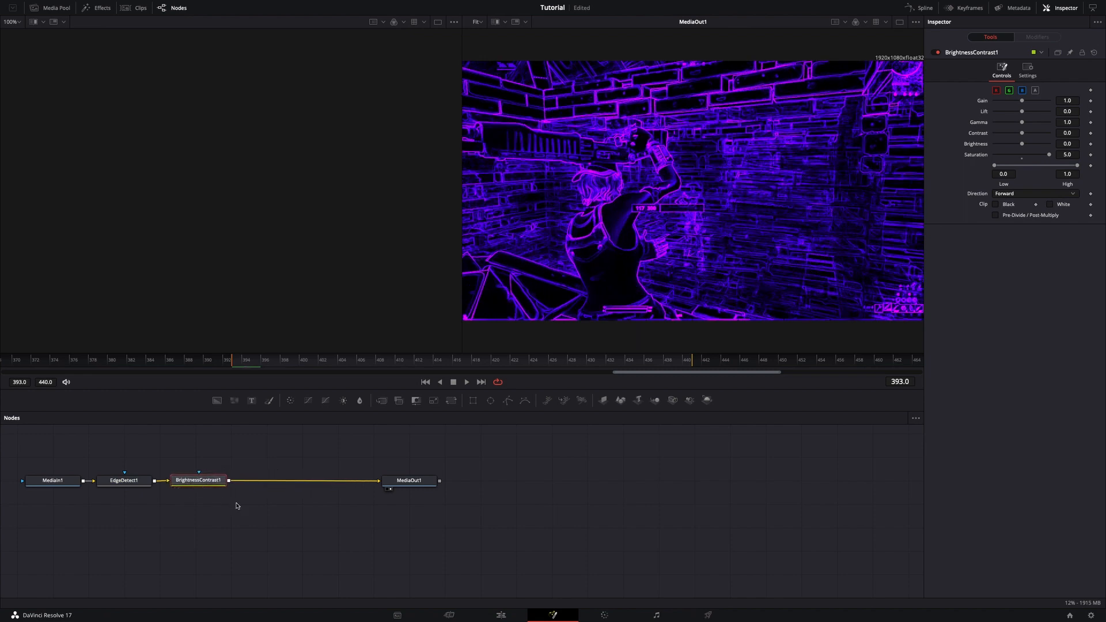
key("shift+space")
type("lig")
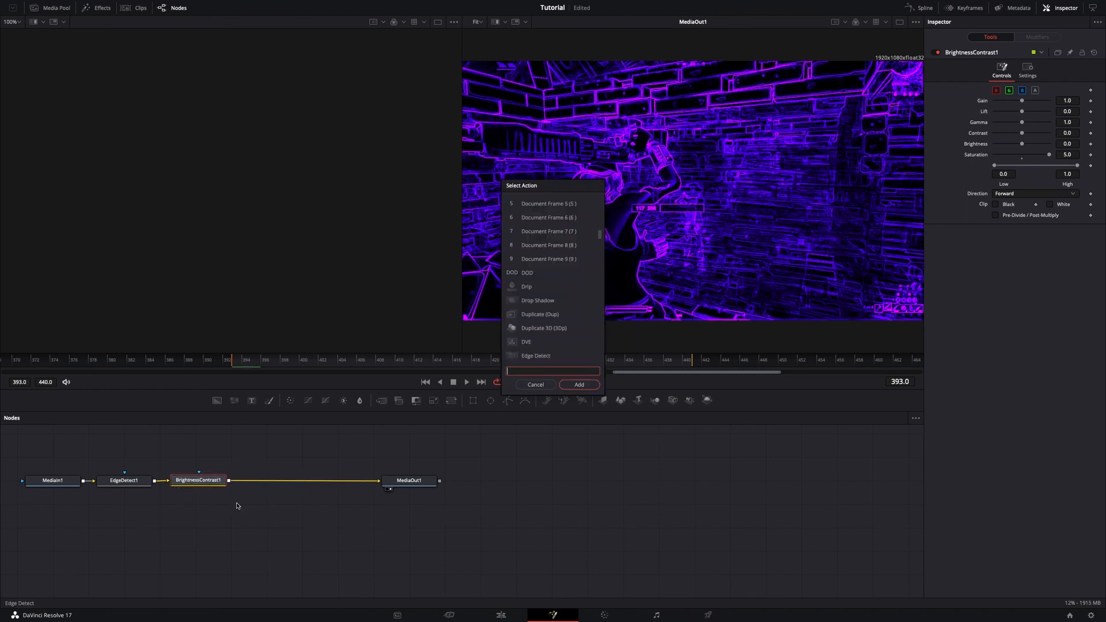
type("ht rays")
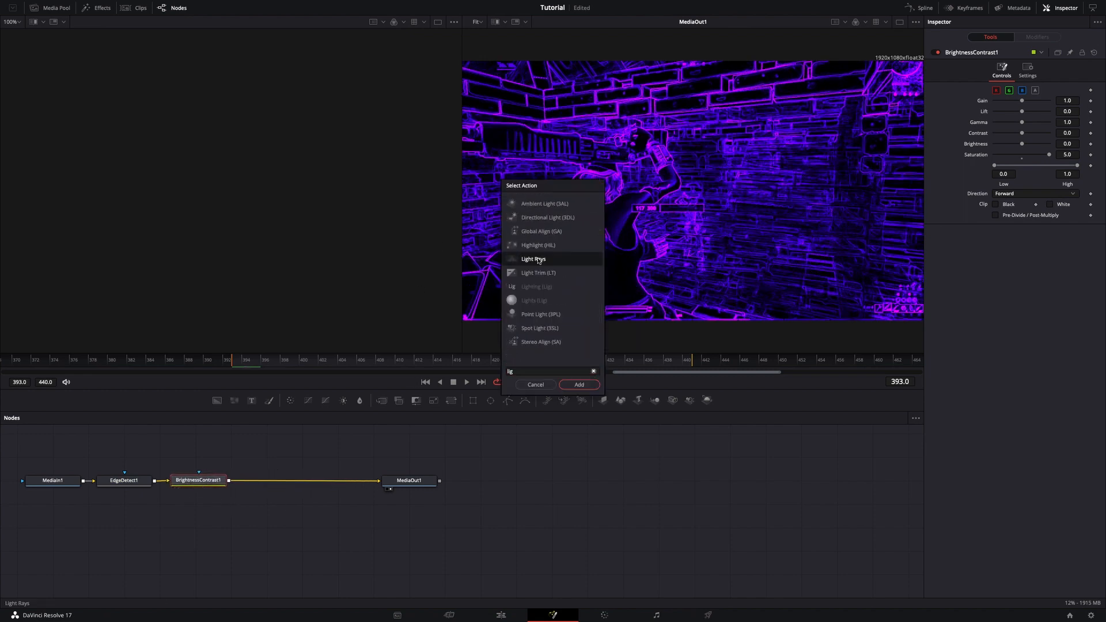
left_click(577, 385)
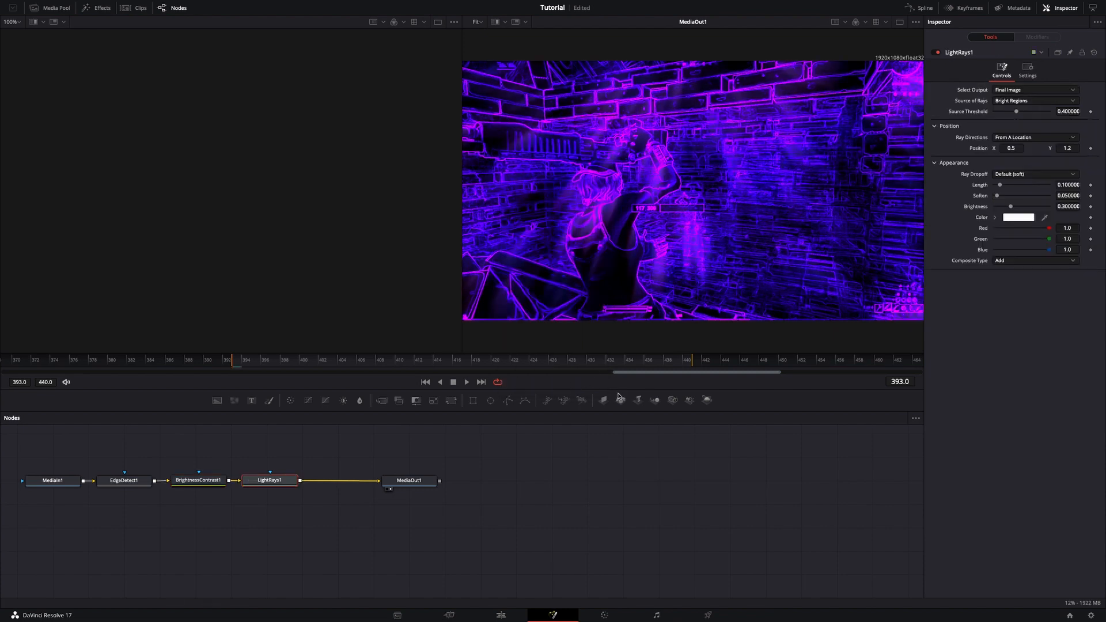
- Insert a Gaussian Blur node between Light Rays and MediaOut1
key("super+space")
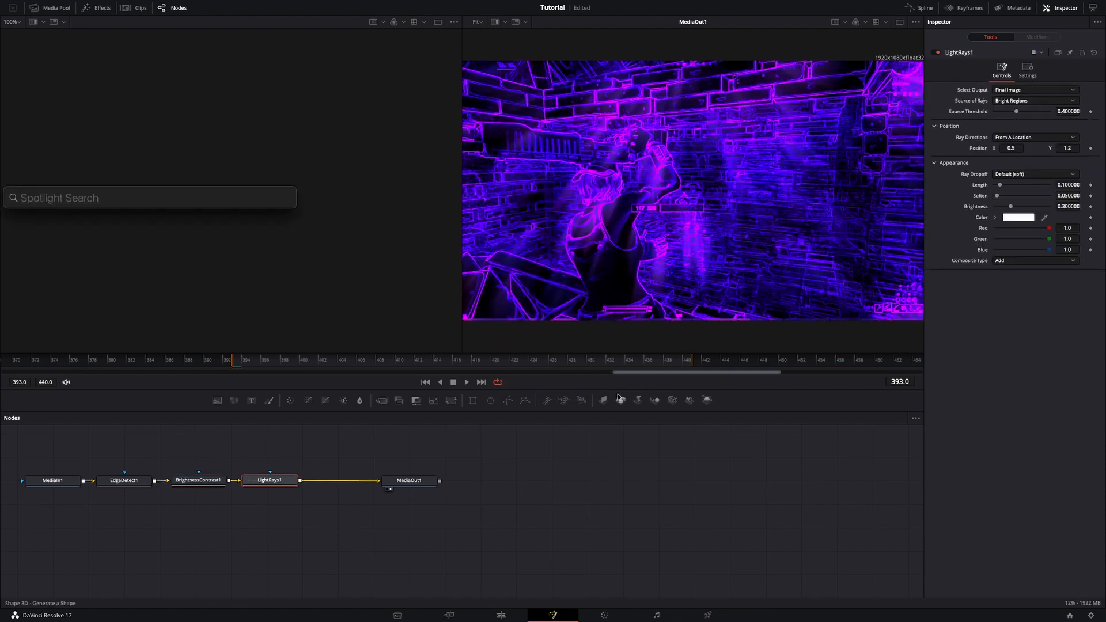
key("Escape")
key("shift+space")
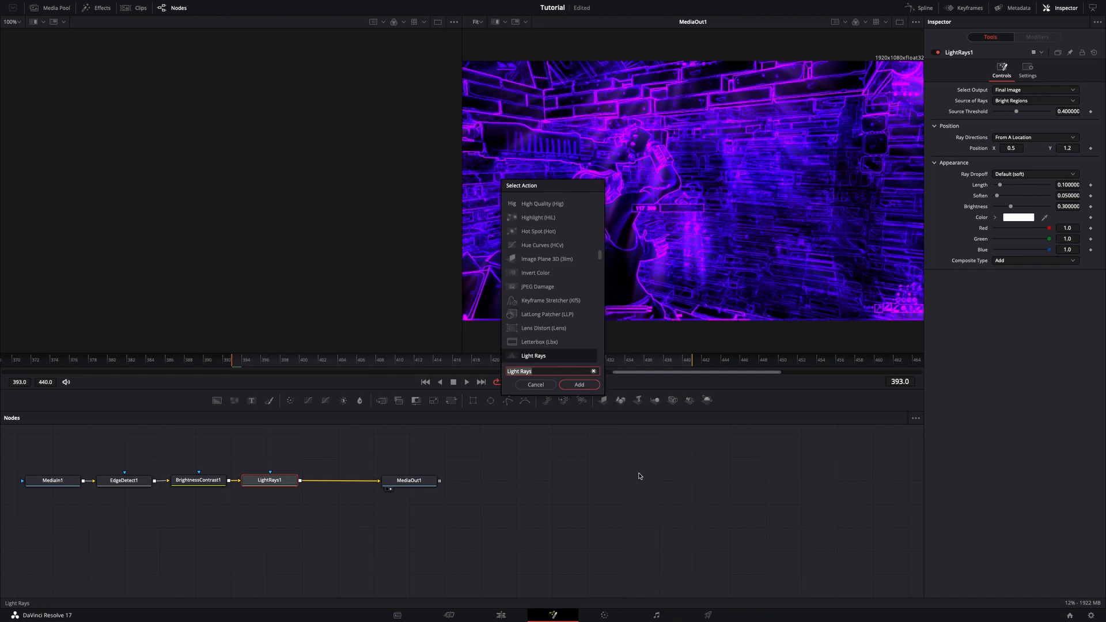
type("gau")
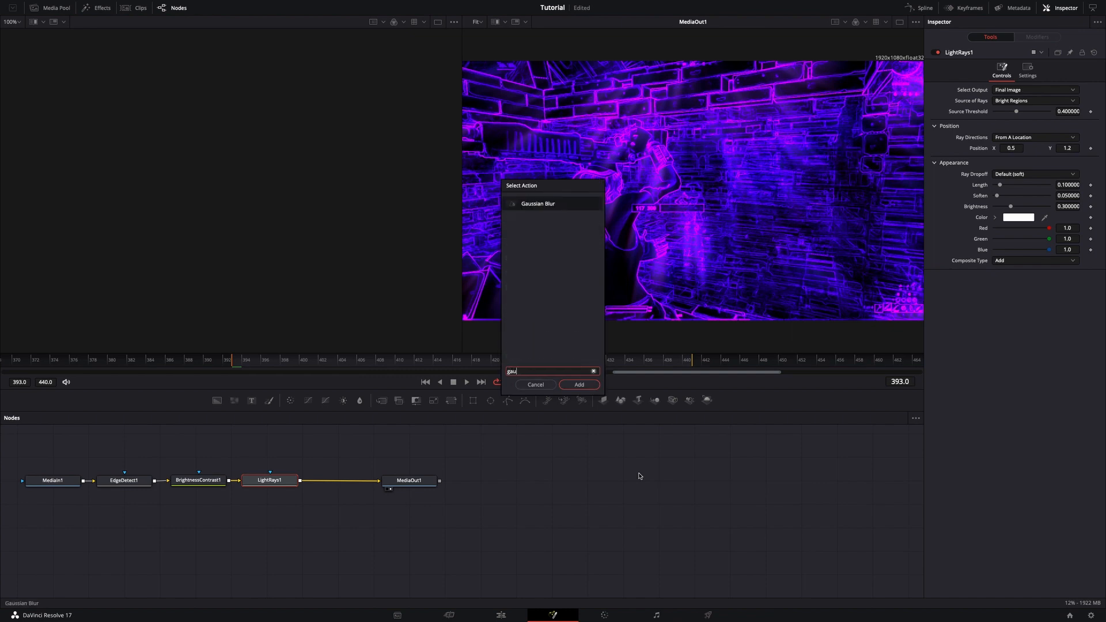
left_click(591, 390)
- Set the Gaussian Blur's border type to Black, lower its strength, and play back the glow on the Edit page
left_click(1023, 127)
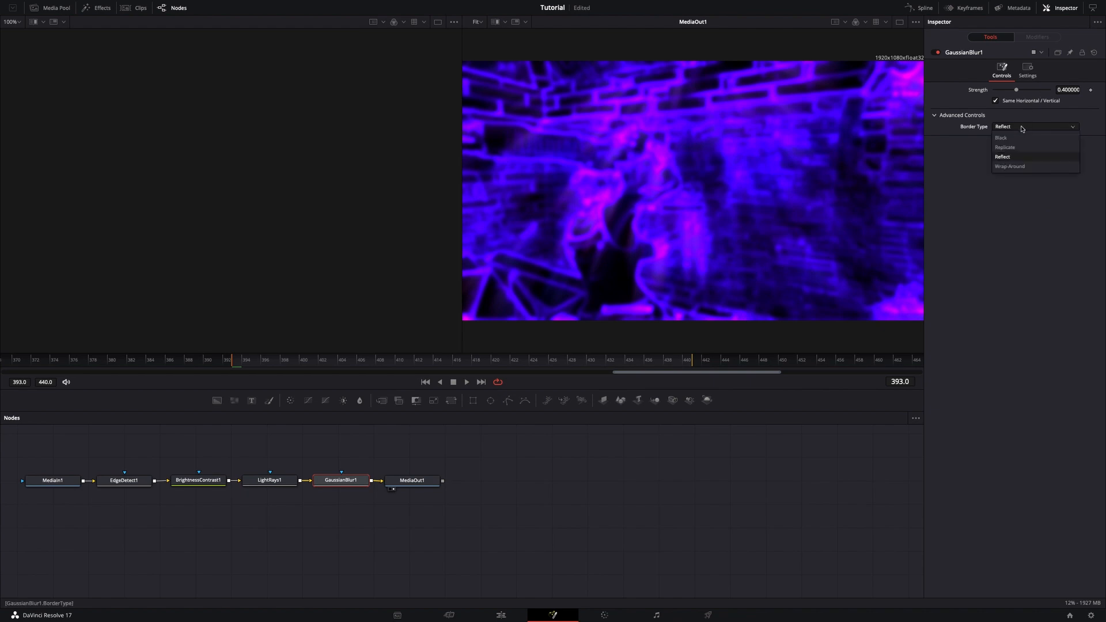
left_click(1014, 138)
left_click(1063, 90)
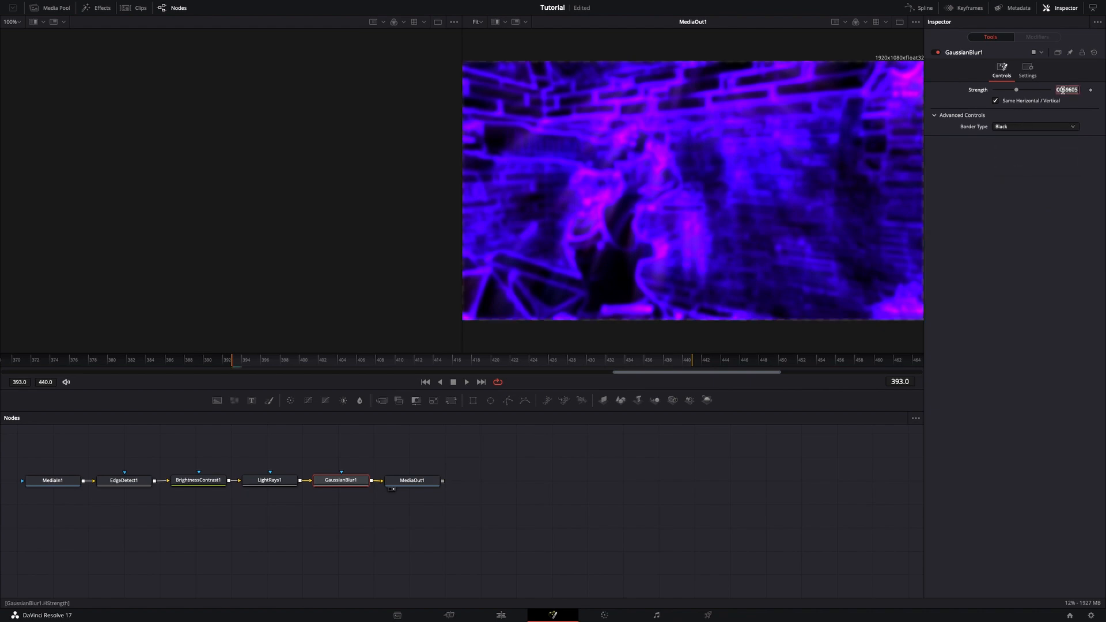
key("BackSpace")
key("Return")
left_click(501, 615)
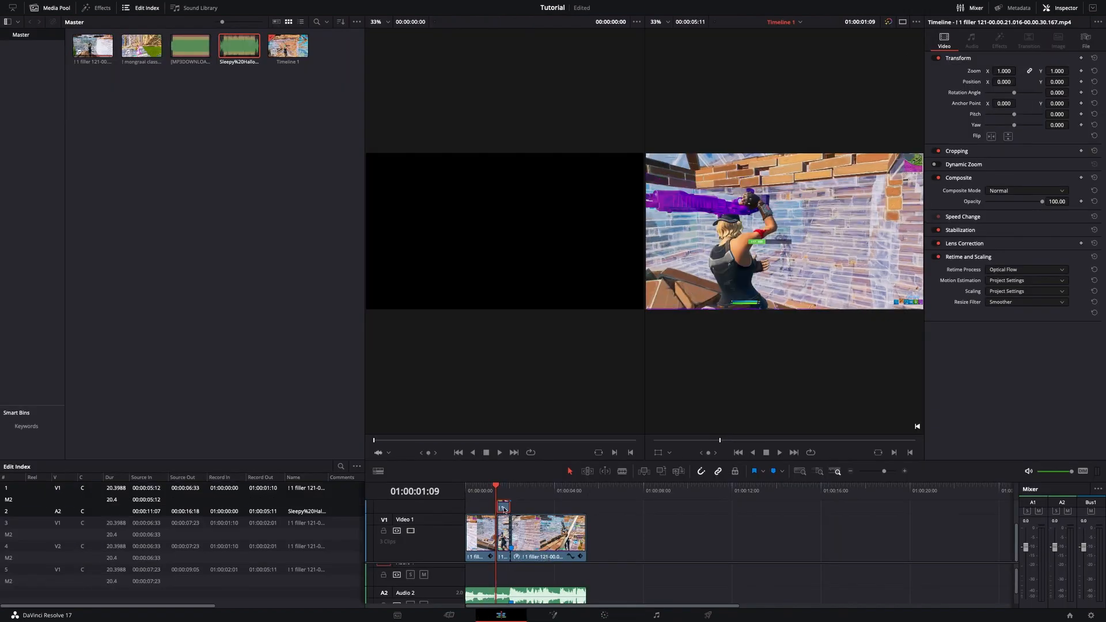
key("space")
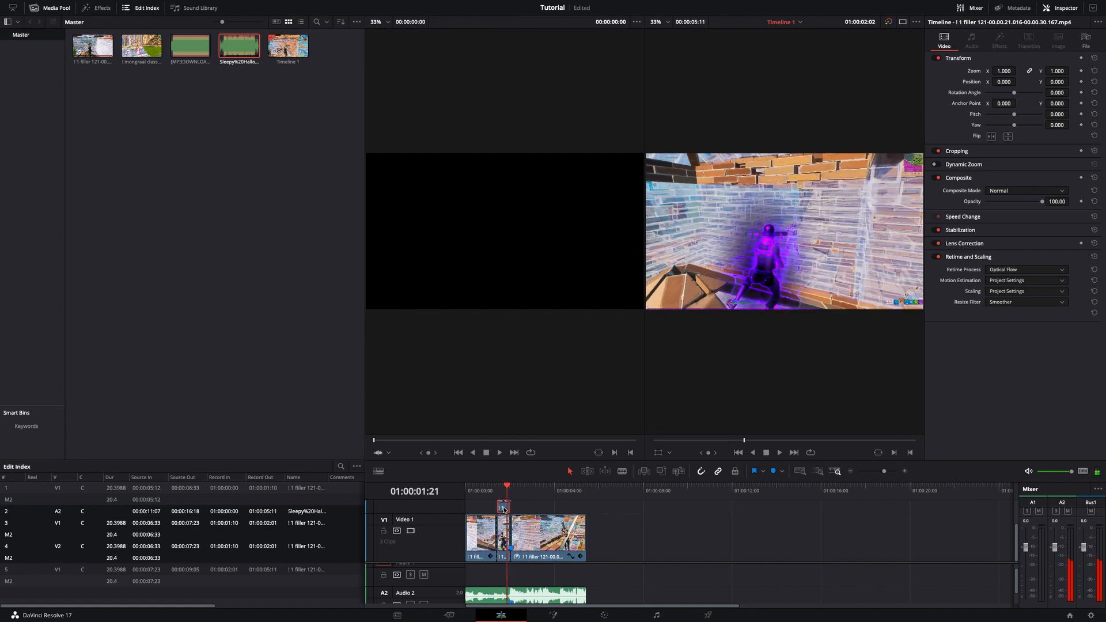
key("space")
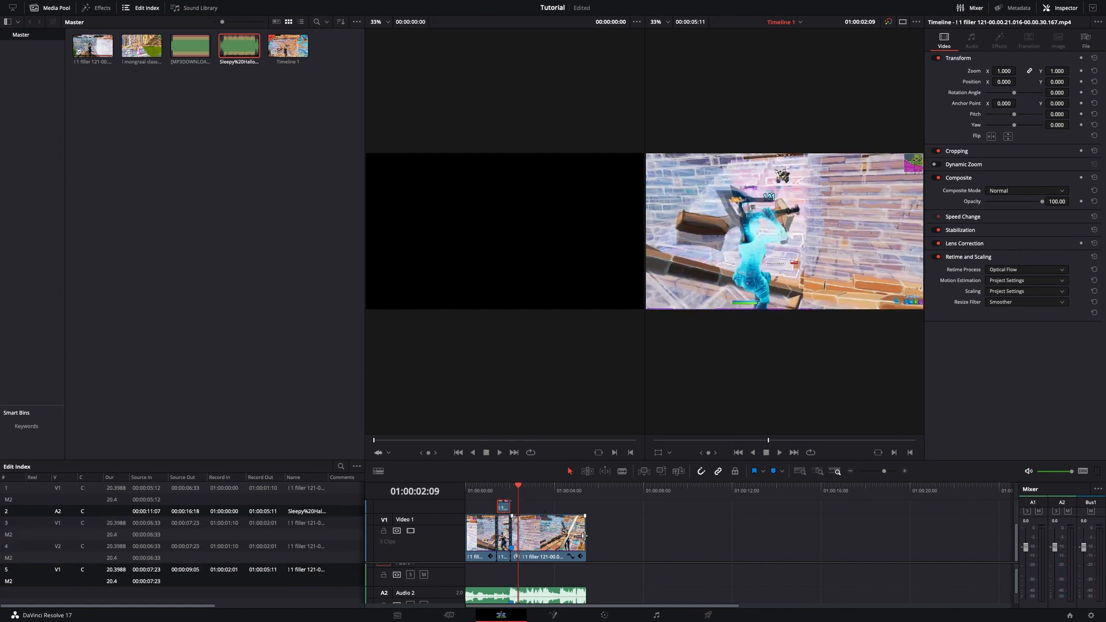
- Trim the ends of the last Video 1 clip and the Audio 2 music to 01:00:04:00
left_click_drag(584, 535, 550, 535)
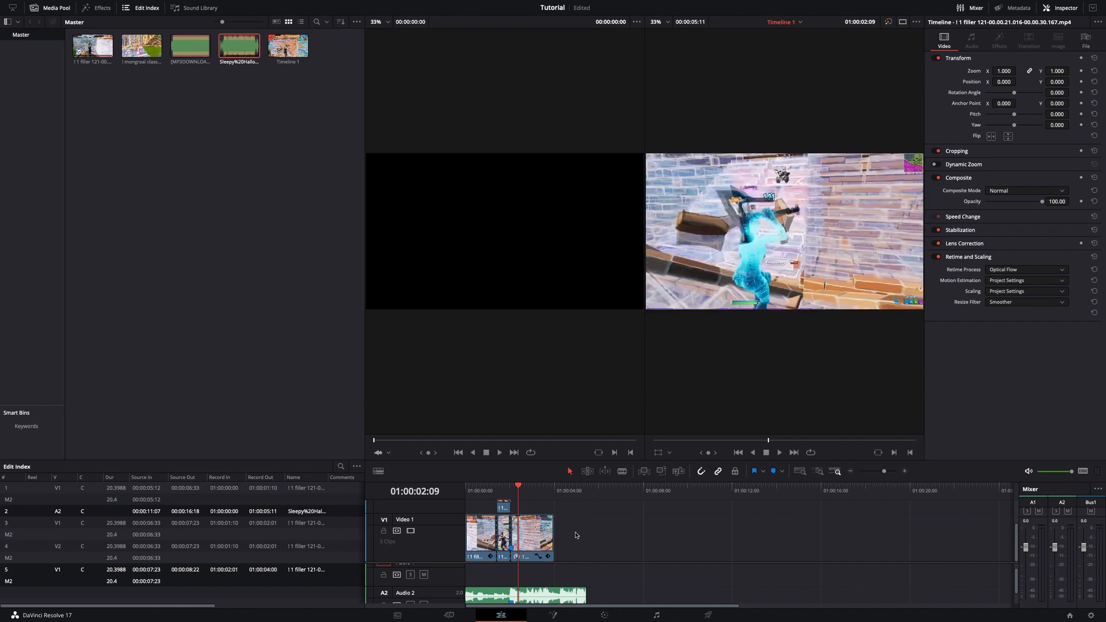
left_click_drag(586, 595, 554, 595)
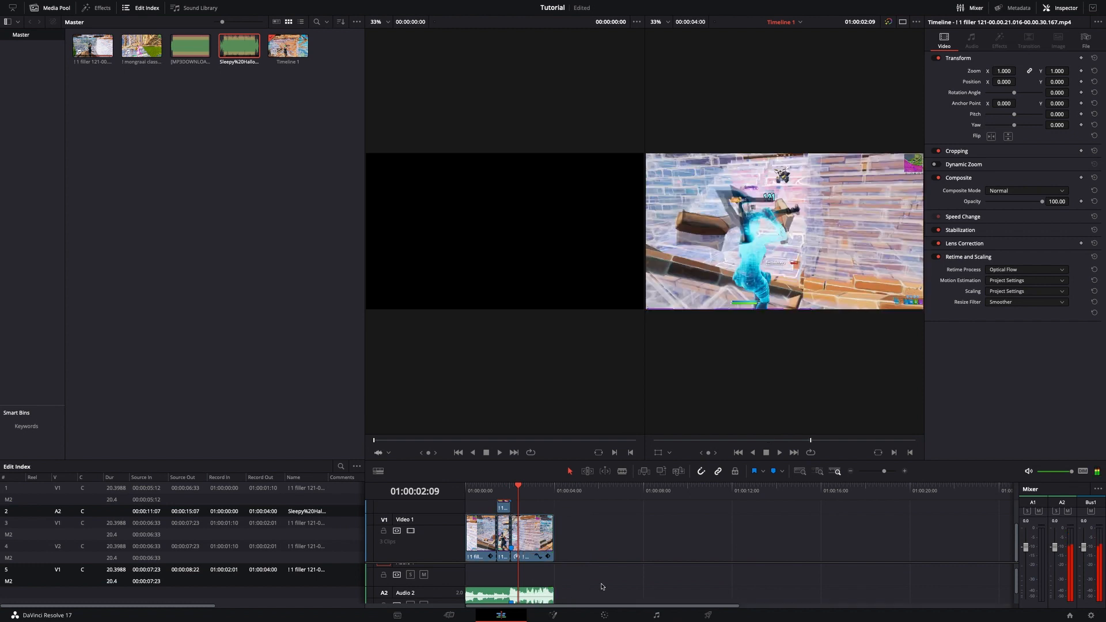
- Preview the timeline from its start on the Deliver page, stop during the purple glow, and return to the Edit page
left_click(708, 615)
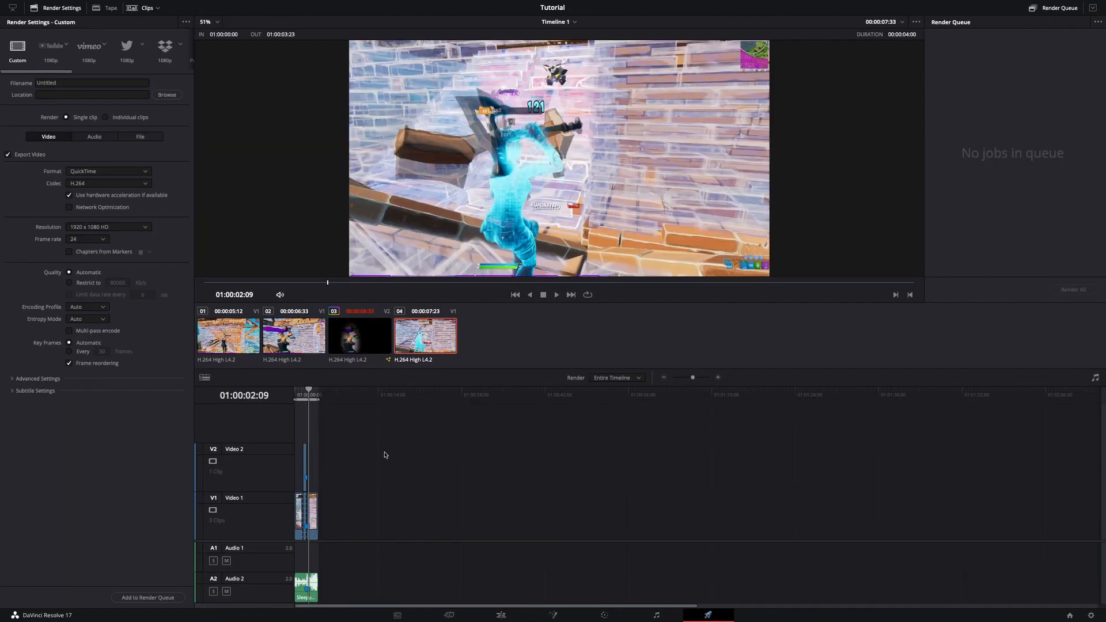
left_click_drag(309, 392, 294, 394)
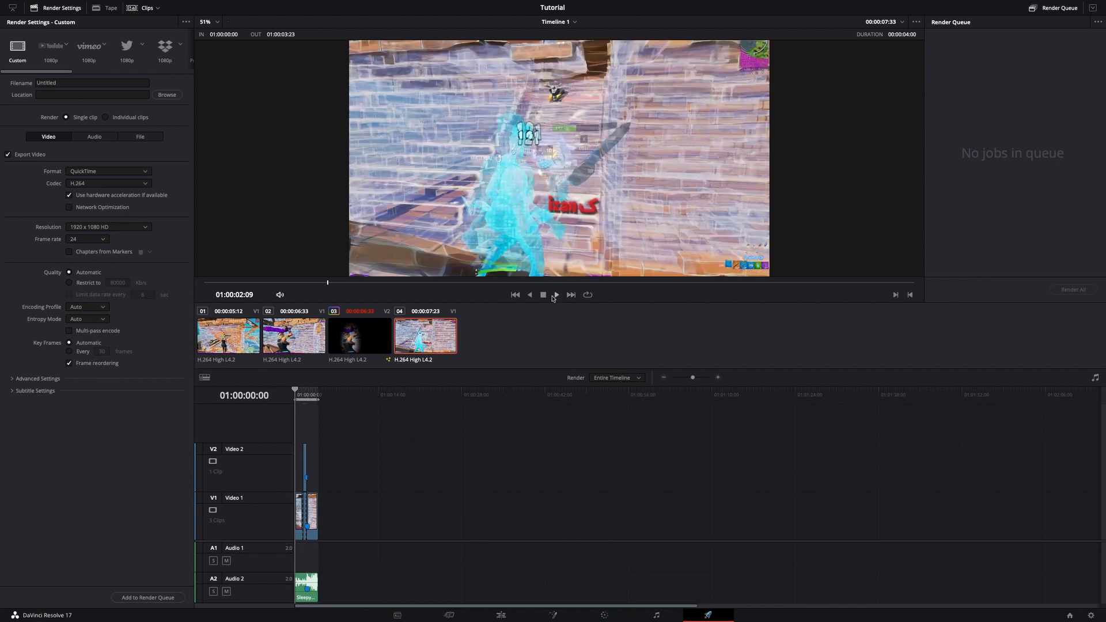
left_click(556, 296)
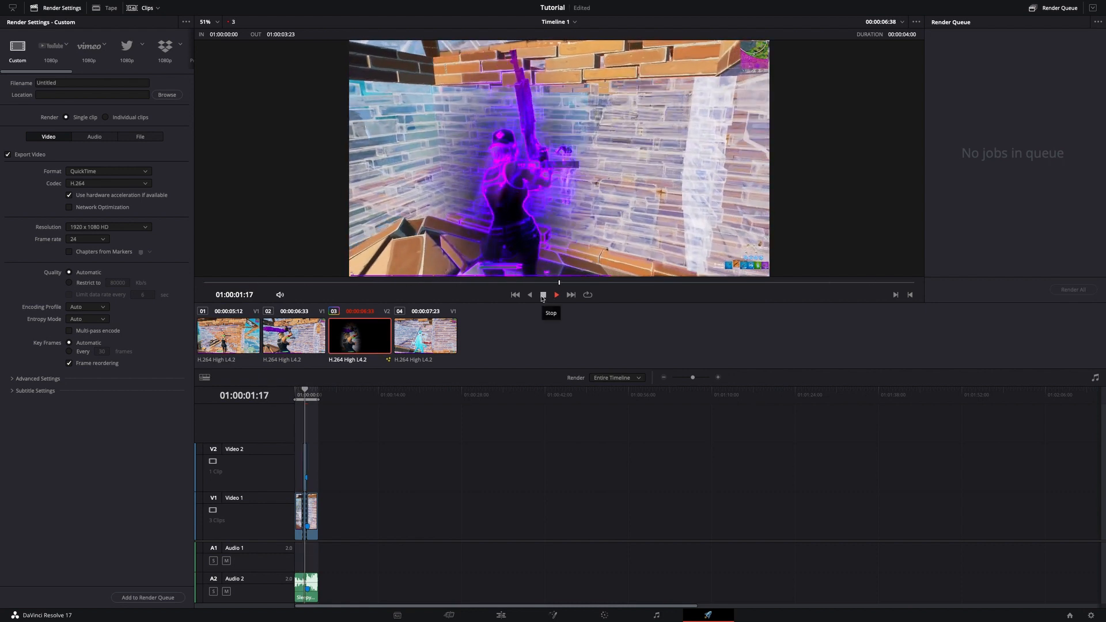
left_click(542, 295)
left_click(502, 615)
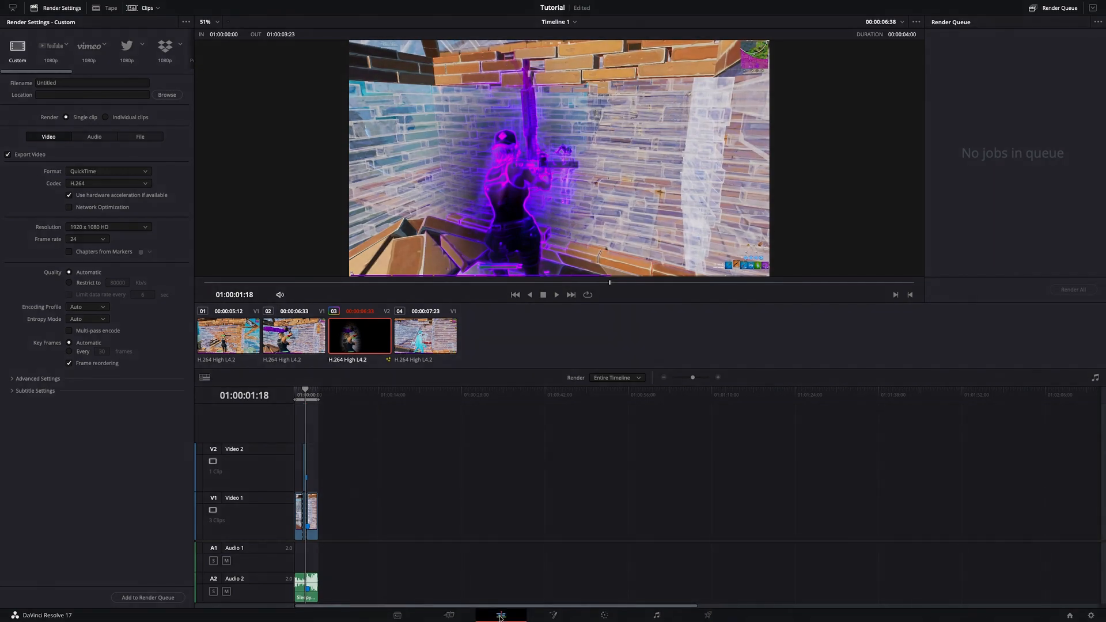